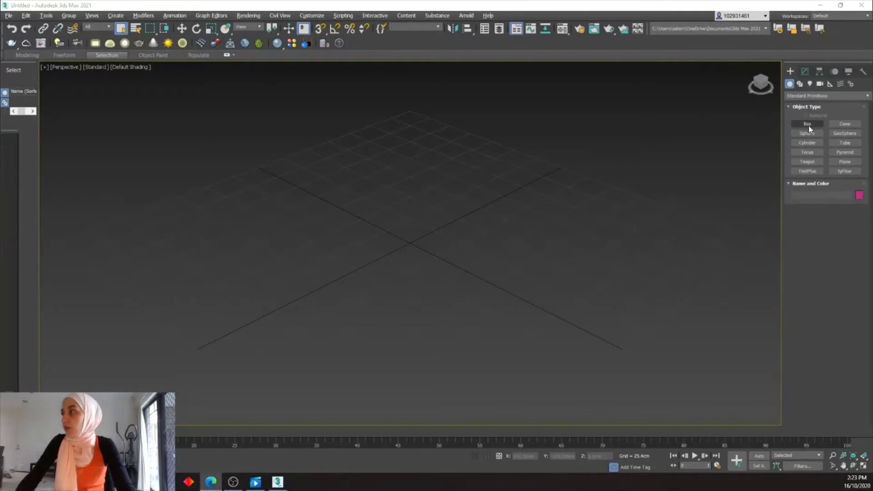
Draw a flat box over the grid centre, about 443 cm long and 21 cm high.
click(806, 124)
scroll(312, 260, down, 4)
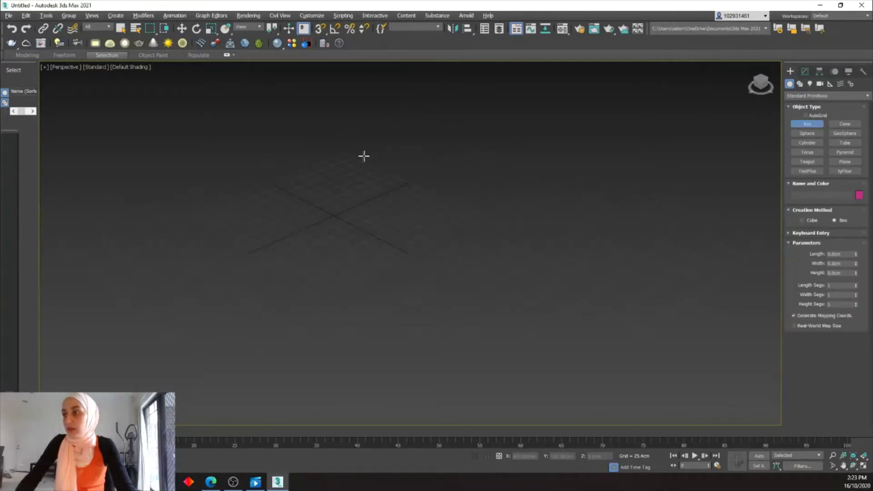
drag(364, 154, 298, 359)
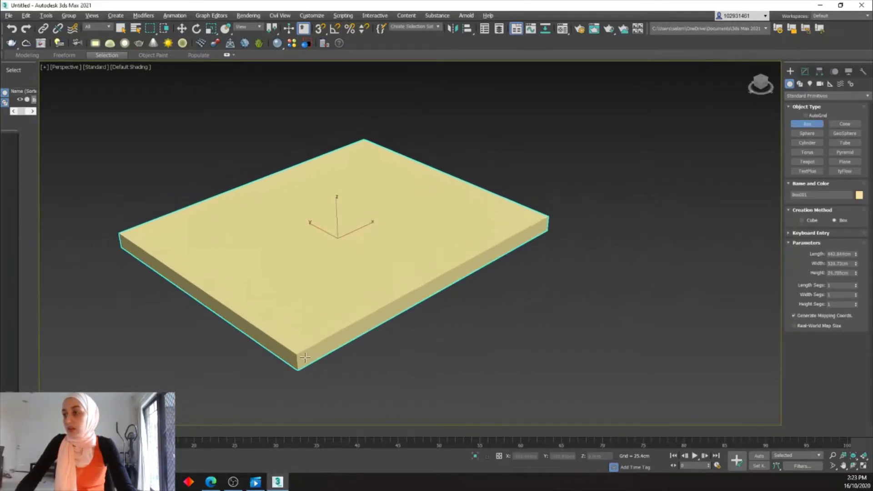
click(306, 358)
Set the box's length and width to 400 cm and its height to 12 cm.
click(803, 73)
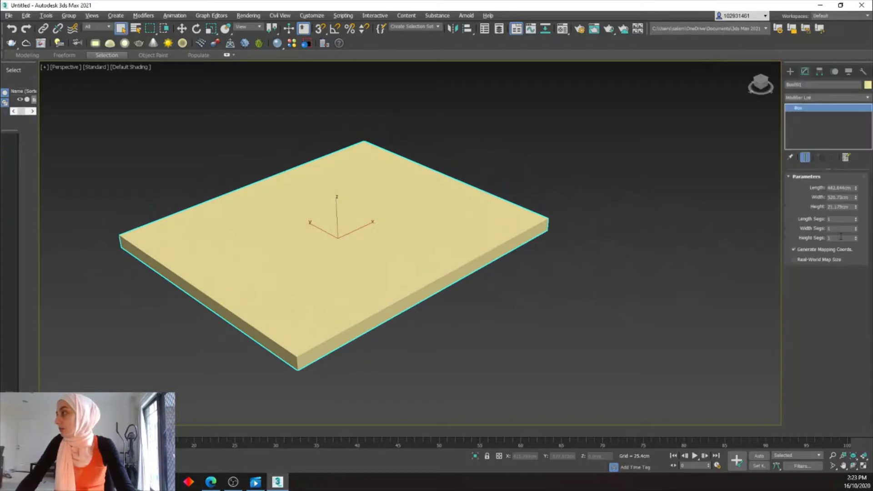
double_click(841, 188)
text(400)
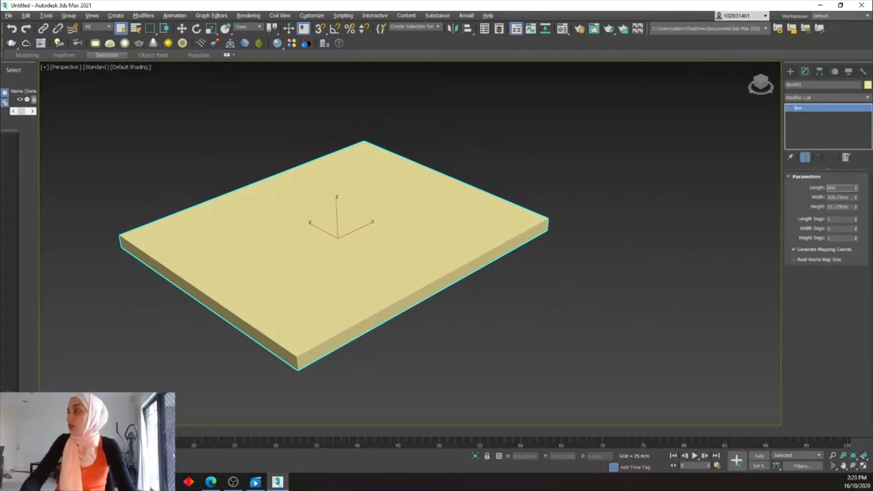
key(Tab)
text(4)
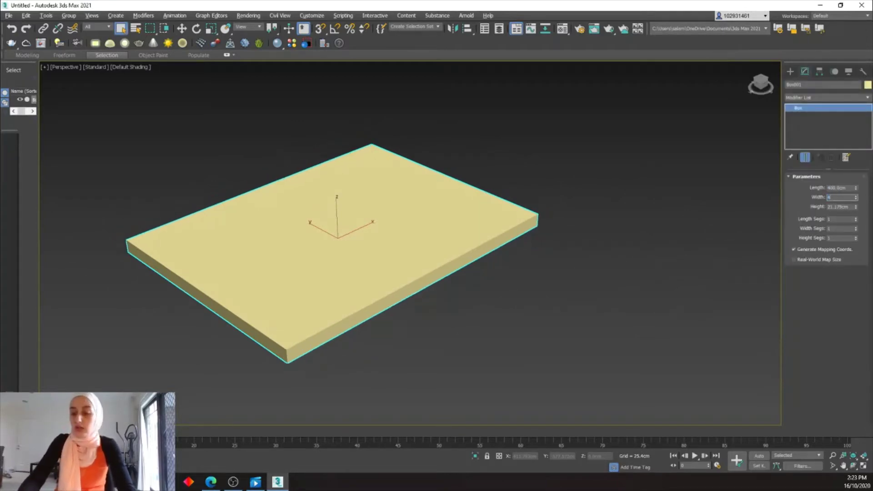
text(00.0cm)
key(Tab)
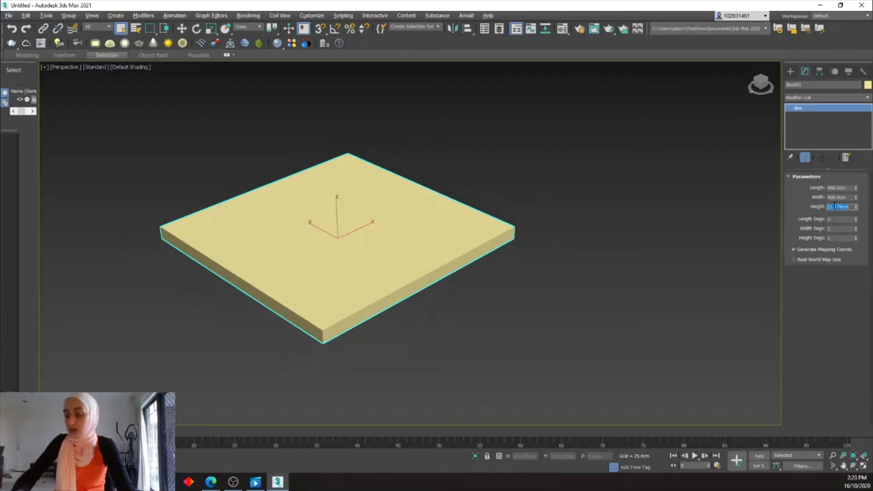
text(12)
key(Return)
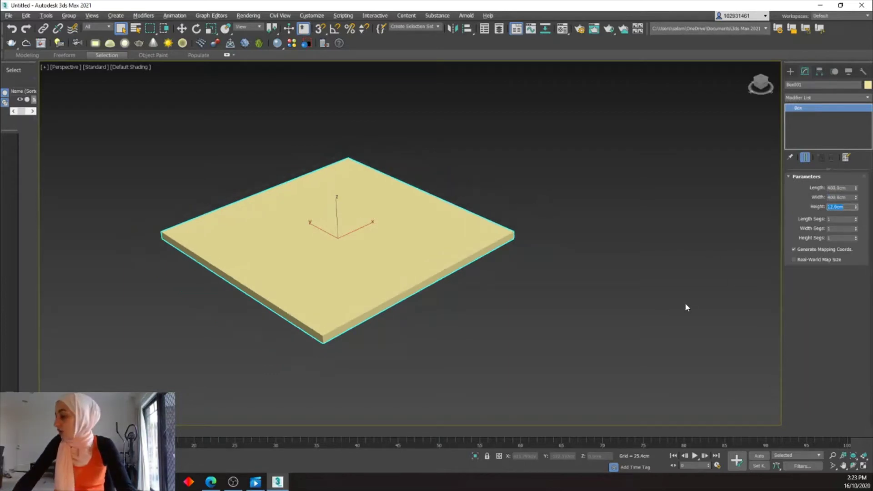
Create a tyFlow object from the standard primitives in the empty space beside the slab.
click(789, 72)
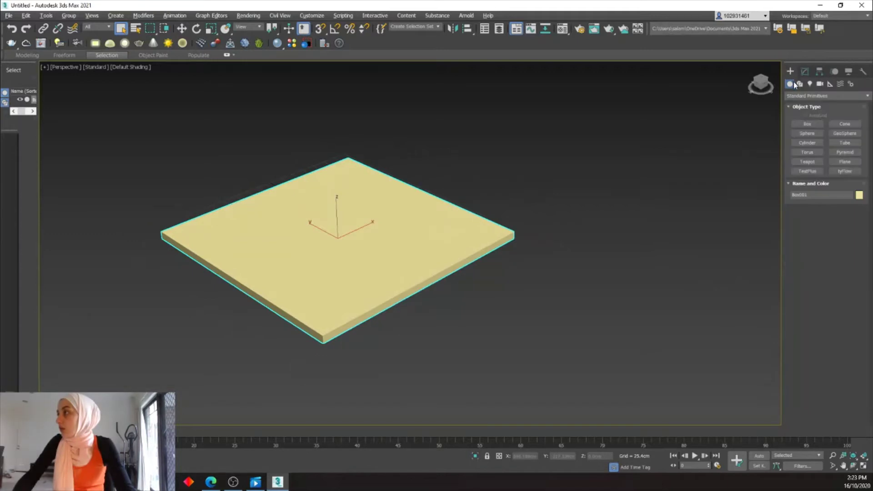
click(811, 96)
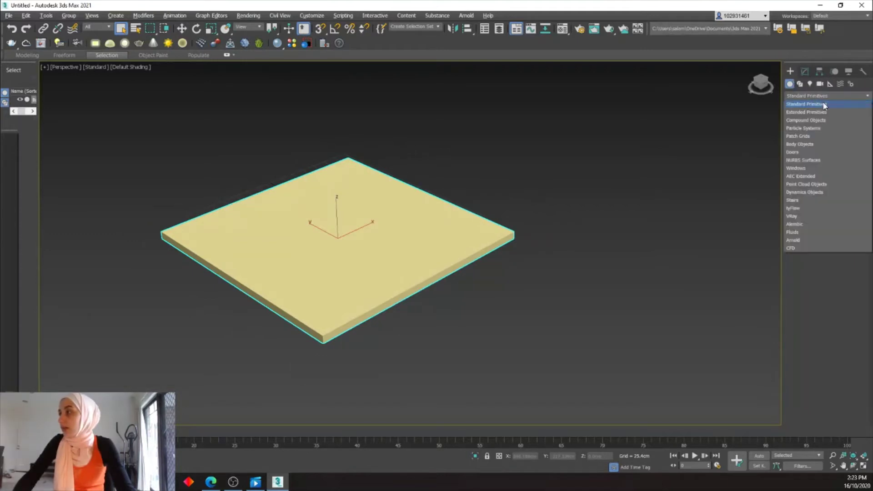
click(806, 105)
click(844, 171)
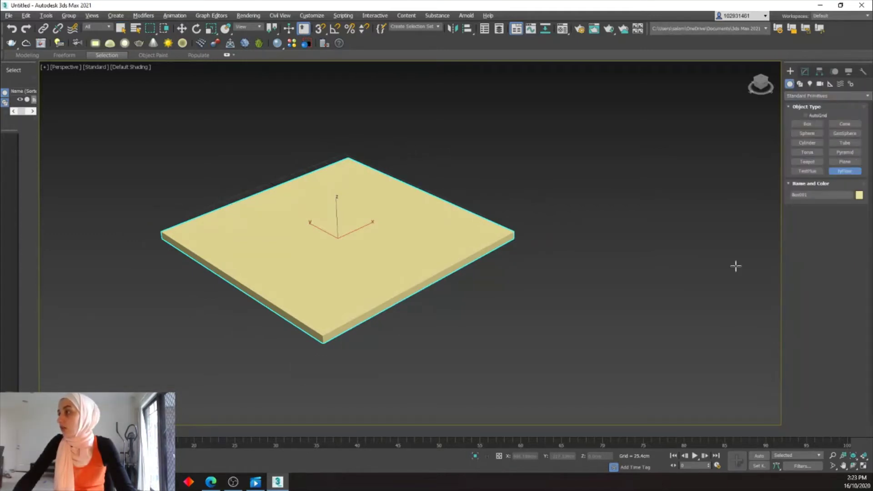
click(683, 291)
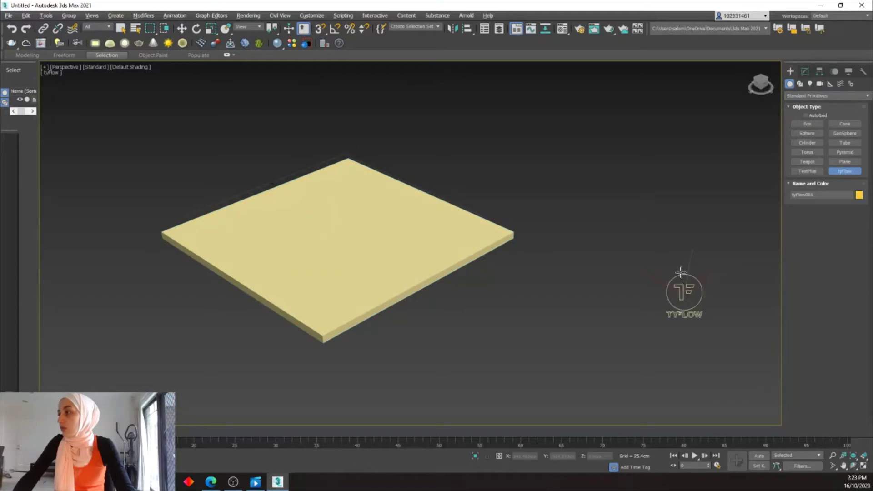
Open the tyFlow editor and create a new event with a Birth Objects operator.
click(805, 72)
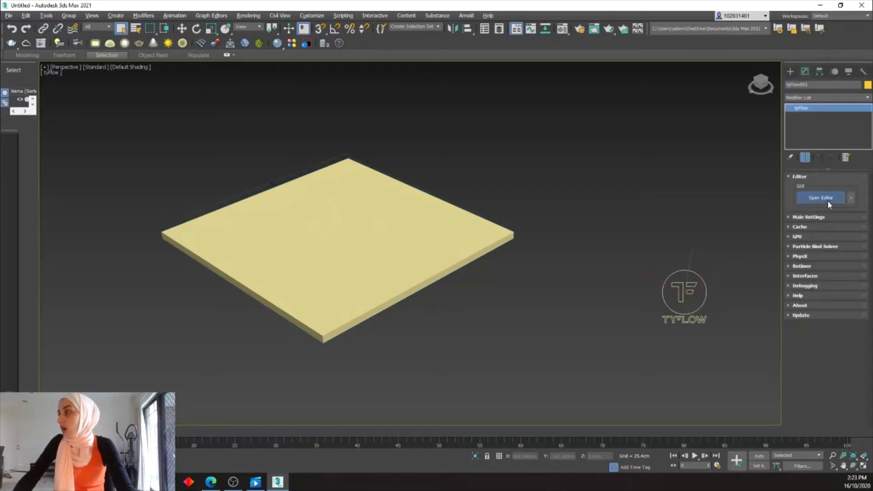
click(828, 201)
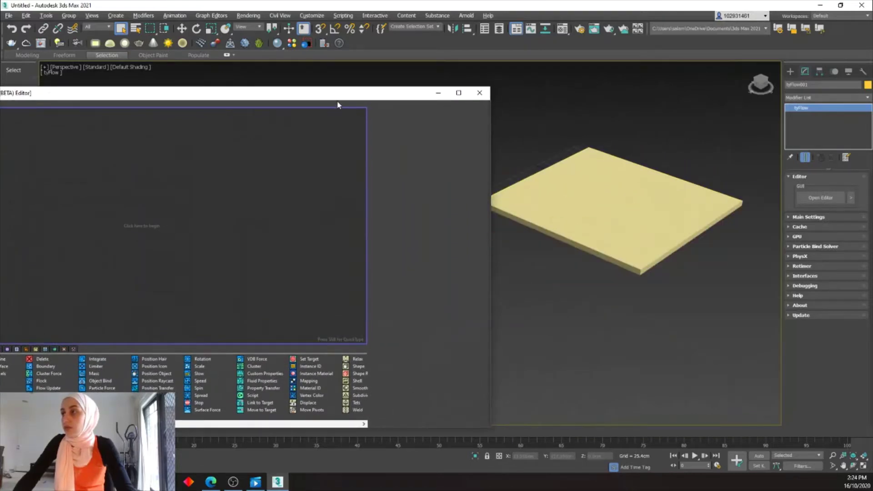
drag(337, 96, 384, 57)
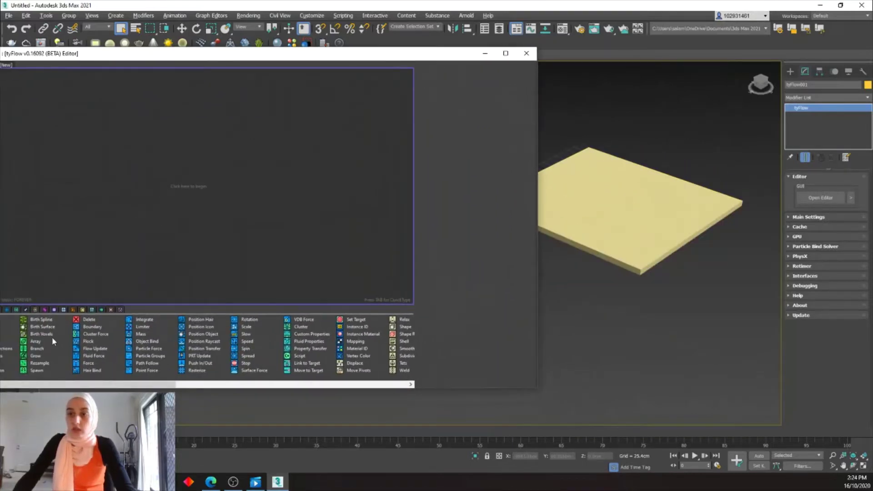
drag(182, 51, 225, 56)
drag(31, 351, 108, 154)
Pick the slab in the viewport as the source object of the Birth Objects operator.
click(495, 187)
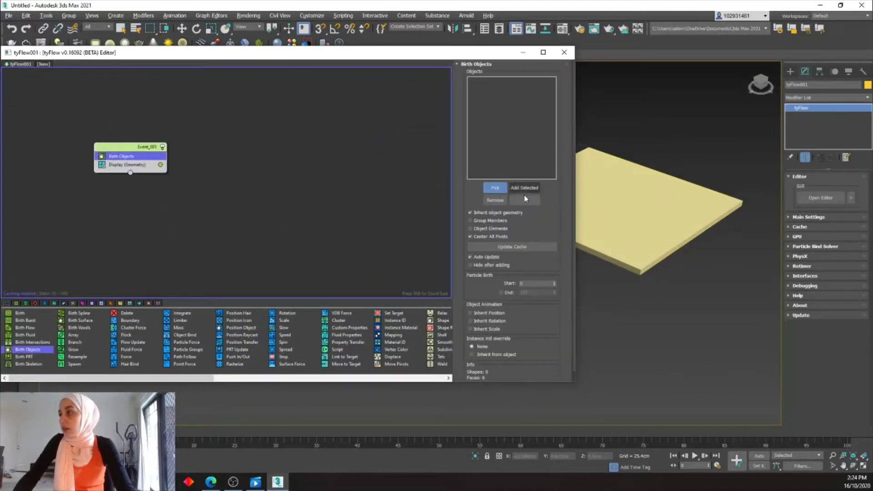
scroll(590, 204, down, 3)
scroll(592, 202, up, 2)
click(620, 220)
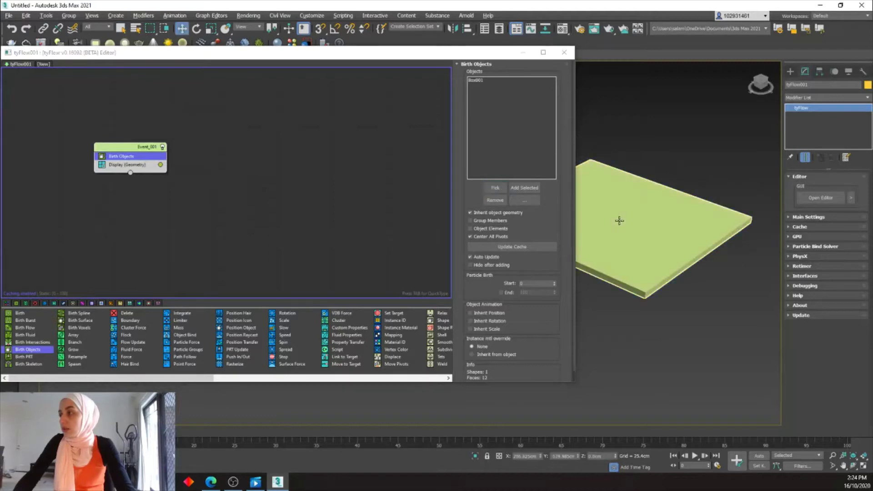
scroll(670, 220, down, 3)
scroll(674, 211, up, 4)
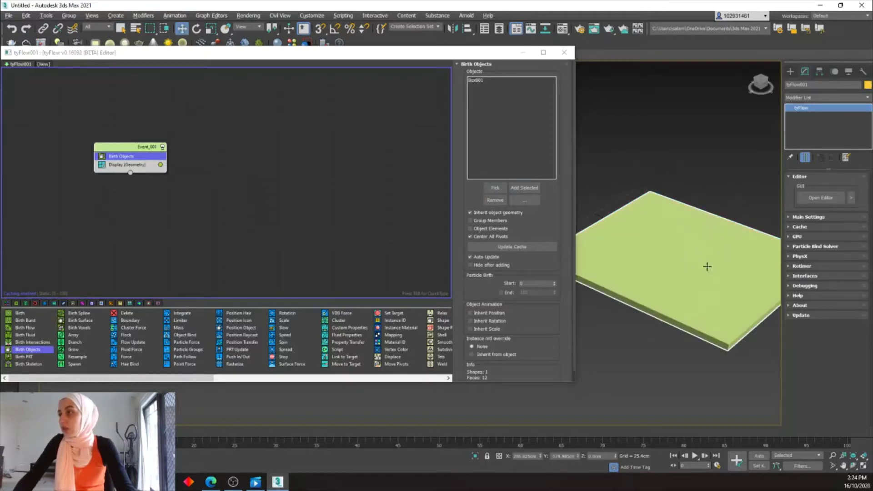
scroll(707, 265, up, 2)
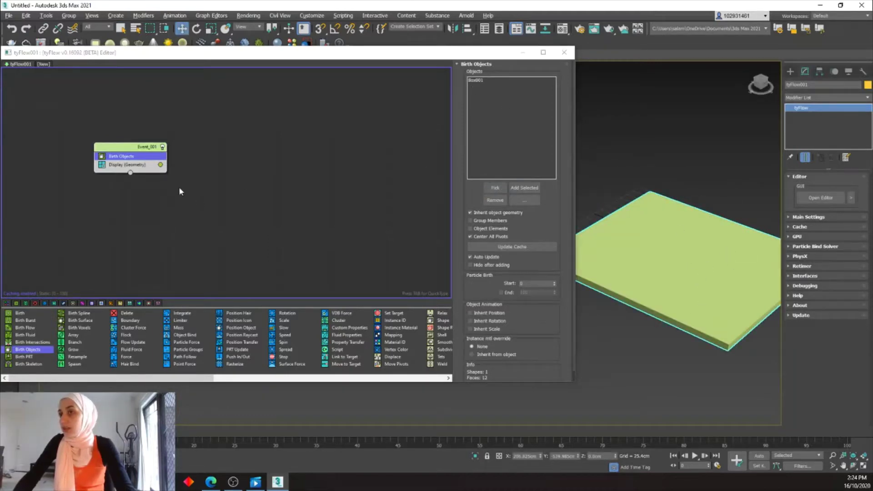
Select the original box and hide it, leaving the tyFlow particle geometry in view.
click(664, 344)
click(743, 300)
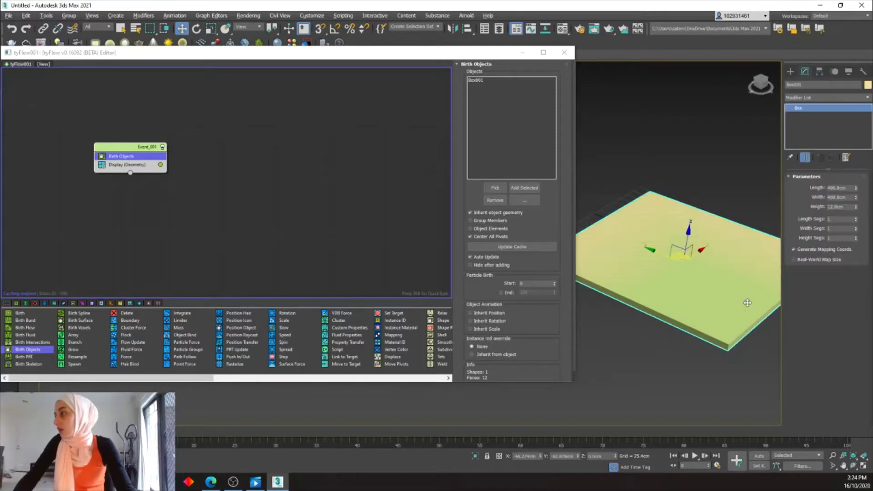
right_click(681, 239)
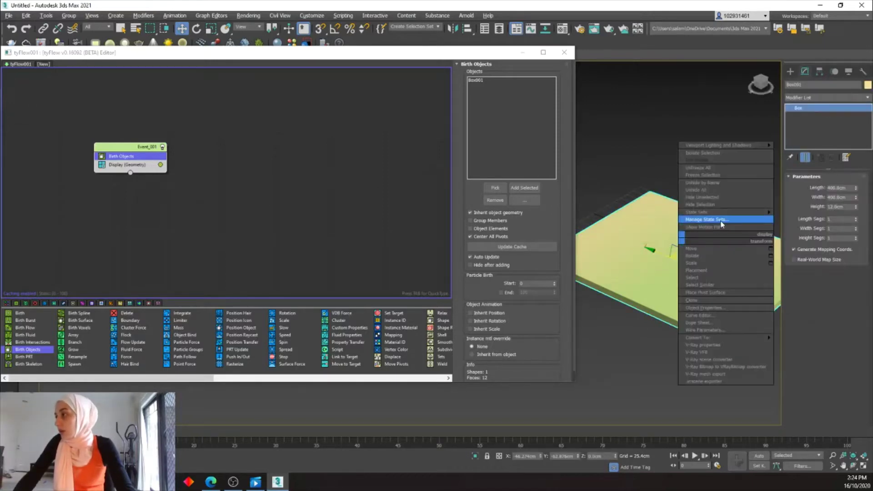
click(721, 205)
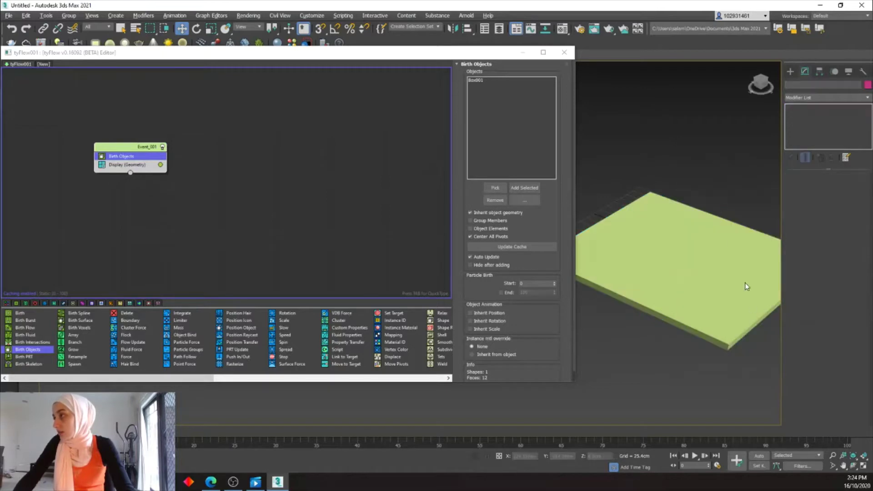
scroll(744, 287, down, 3)
scroll(730, 302, up, 2)
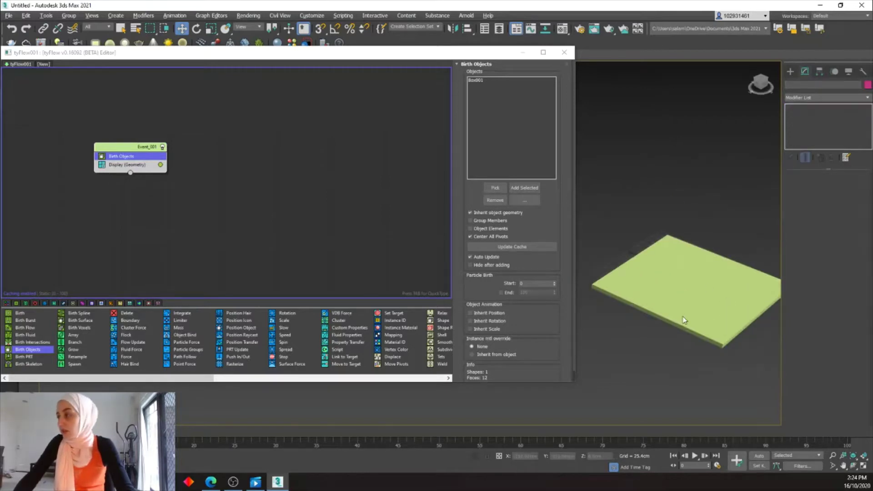
scroll(751, 286, down, 2)
scroll(736, 285, up, 2)
scroll(725, 289, up, 3)
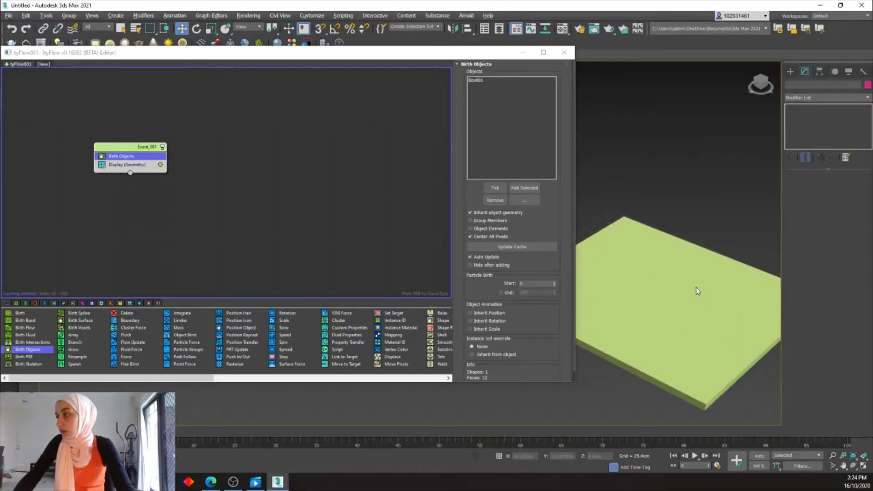
Change the display colour of the event's Display operator to white.
click(141, 165)
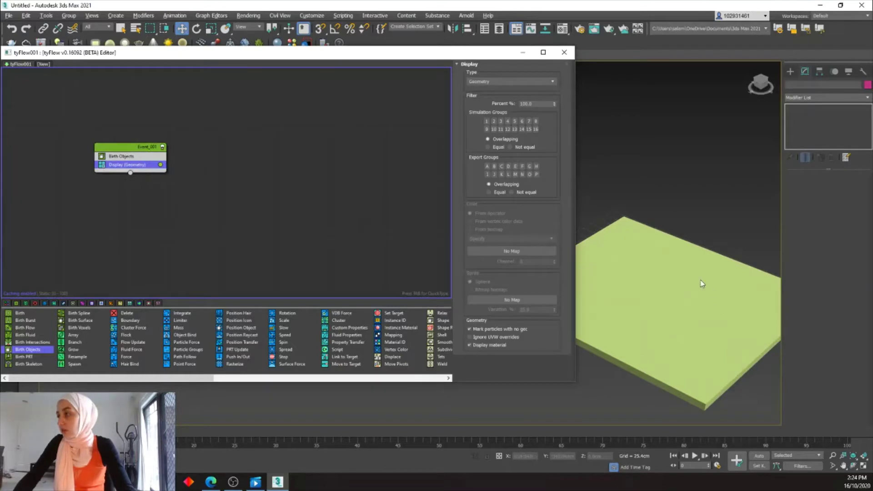
click(161, 166)
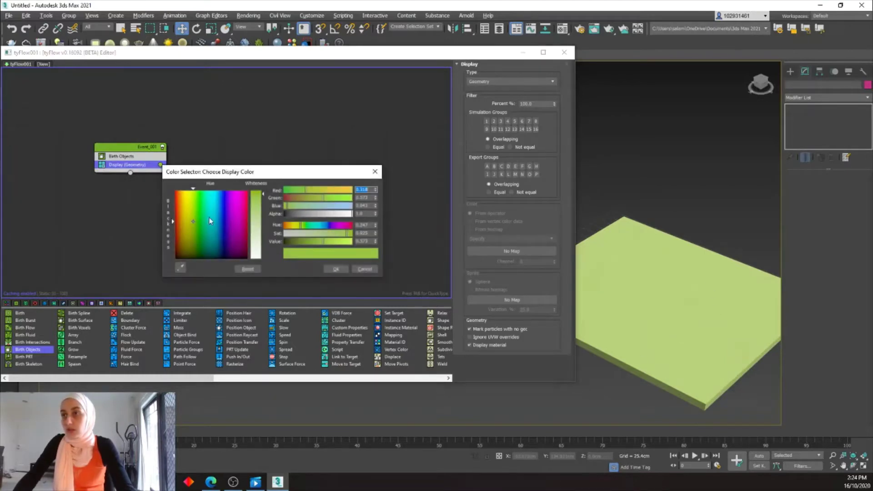
drag(233, 254, 246, 249)
drag(264, 193, 263, 244)
click(336, 269)
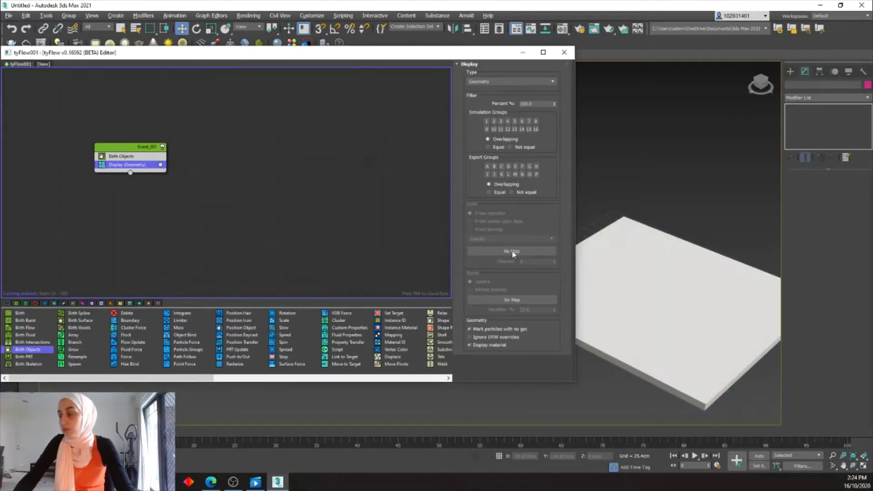
scroll(654, 267, down, 3)
scroll(654, 267, up, 3)
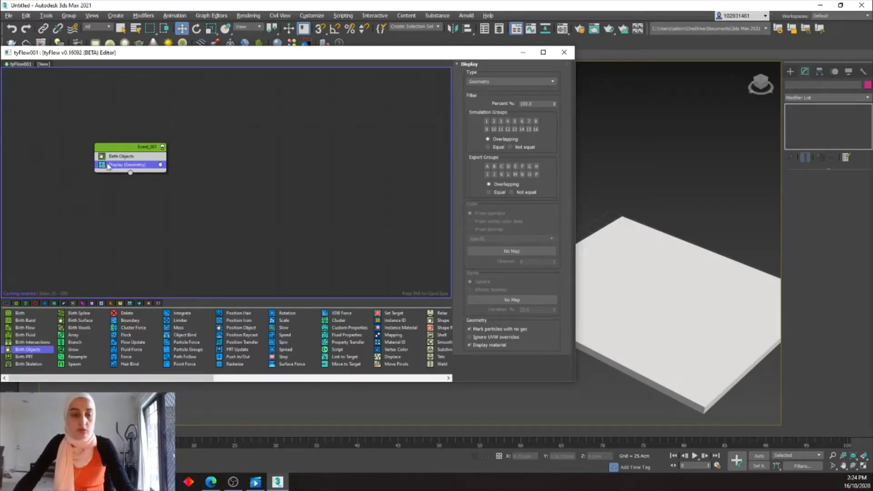
Add a Voronoi Fracture operator to the event between Birth Objects and Display.
key(Tab)
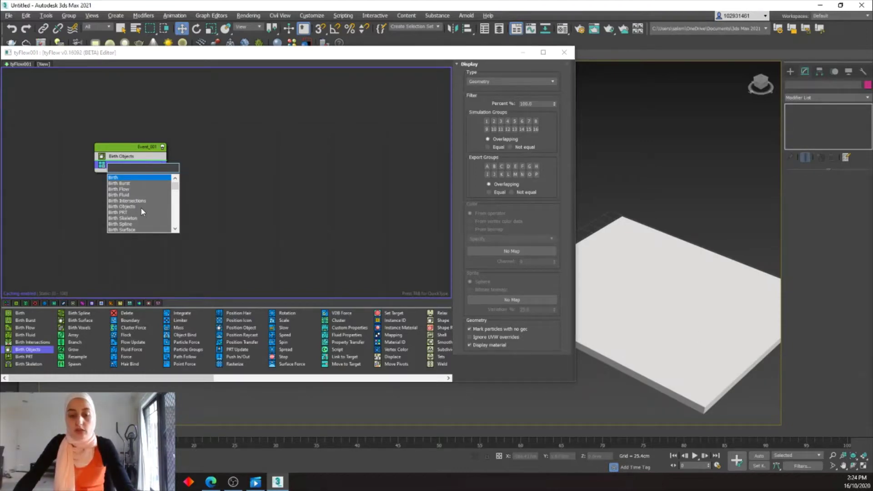
text(v)
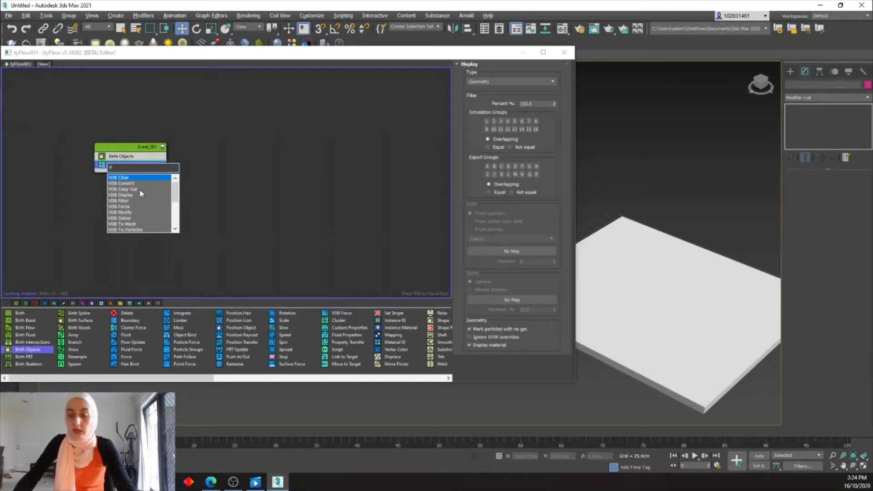
text(o)
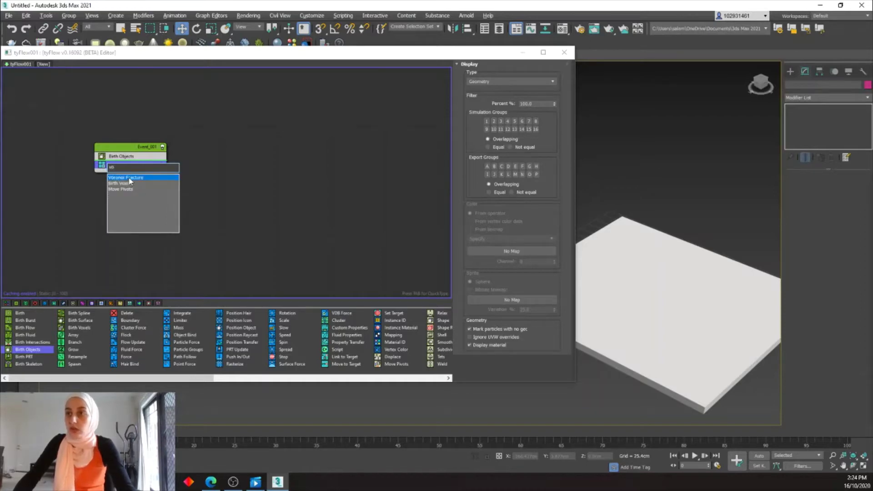
click(128, 178)
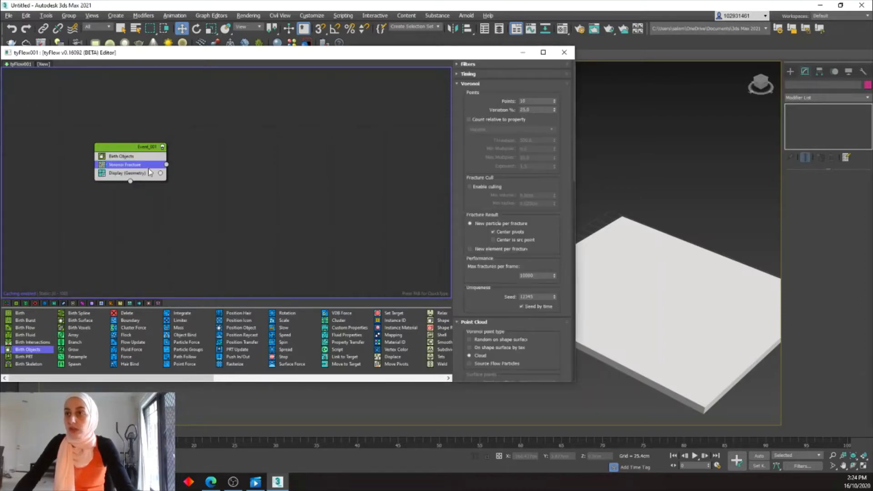
Set the Voronoi fracture to 750 points with a Sphere point cloud, and unlock its scale axes from each other.
double_click(540, 101)
text(750)
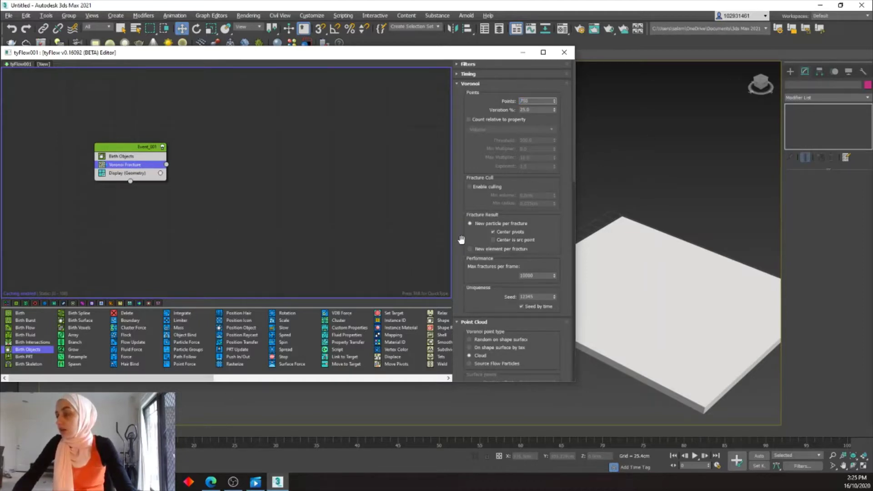
scroll(544, 263, down, 5)
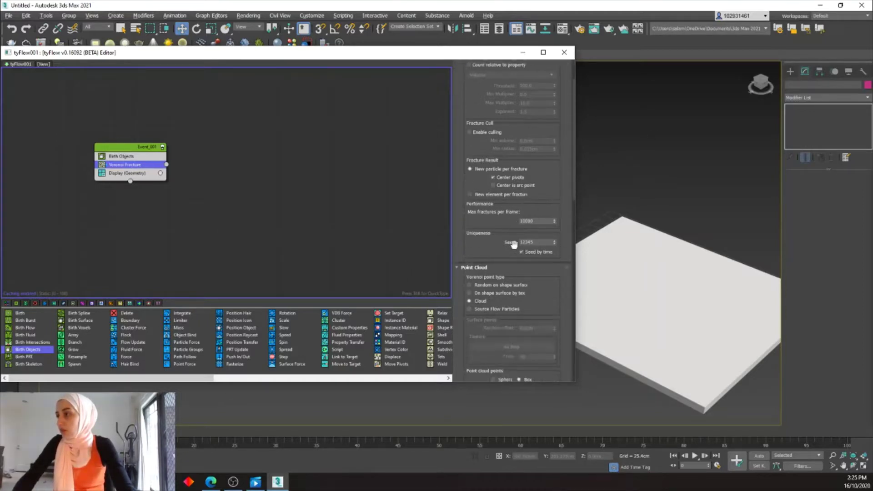
click(495, 238)
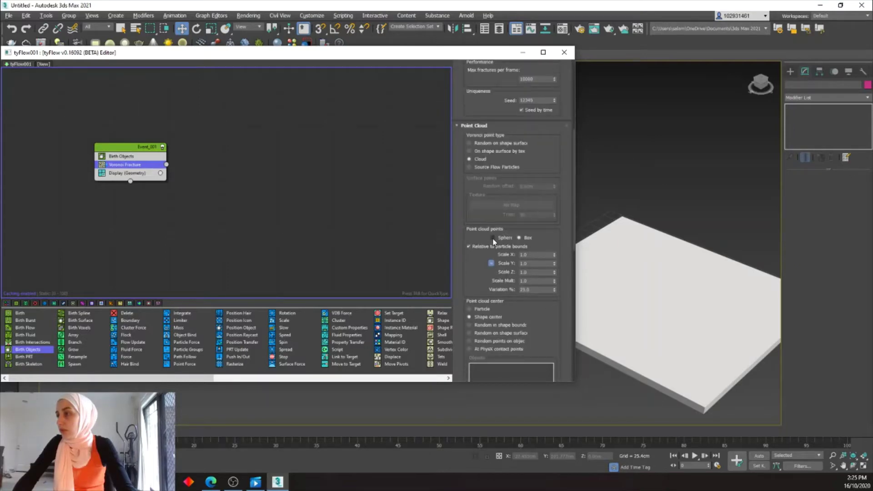
click(490, 263)
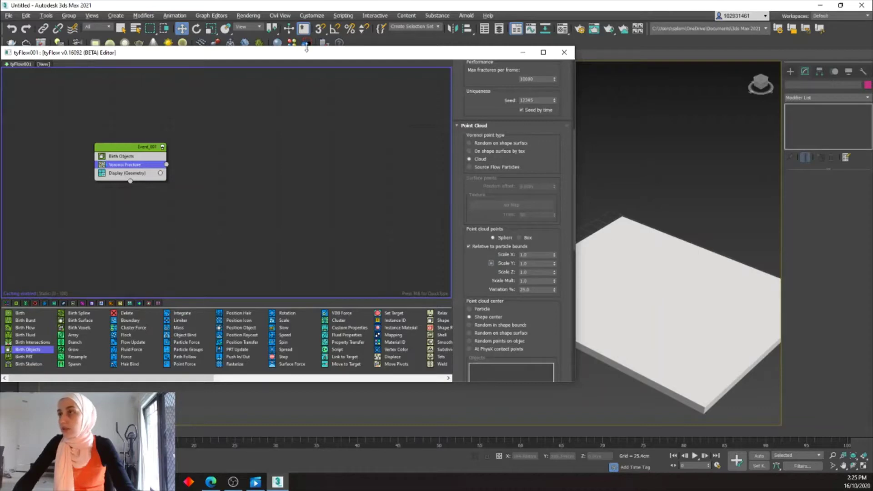
Move the tyFlow editor clear of the viewport labels and set the perspective viewport's shading to Edged Faces.
mouse_move(307, 48)
mouse_down()
mouse_move(300, 96)
mouse_move(281, 95)
mouse_up()
click(135, 66)
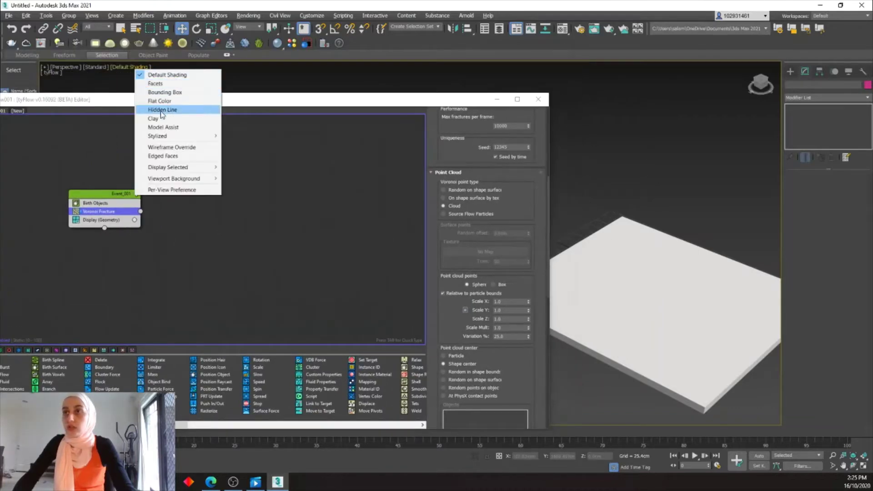
click(189, 155)
scroll(632, 259, up, 3)
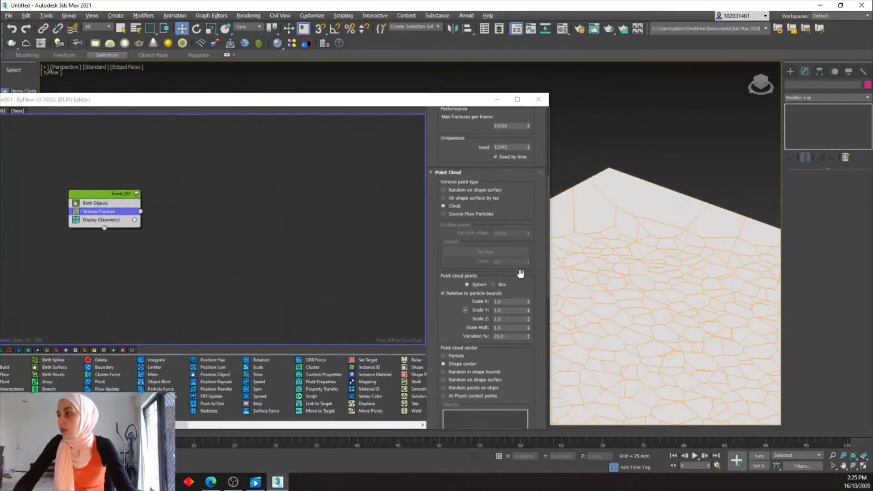
Set the Voronoi point cloud's X scale to 1.3, Y scale to 0.9 and Z scale to 0.9.
scroll(624, 296, down, 5)
scroll(623, 296, up, 4)
double_click(500, 301)
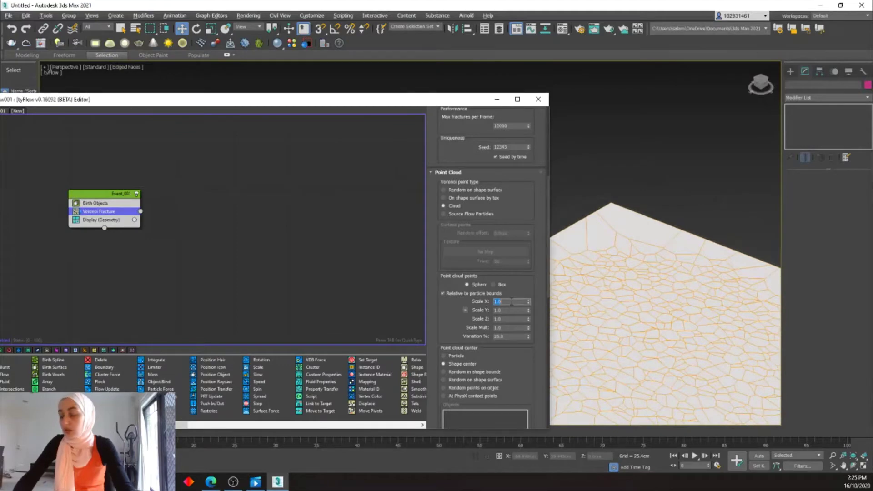
text(1.3)
double_click(502, 309)
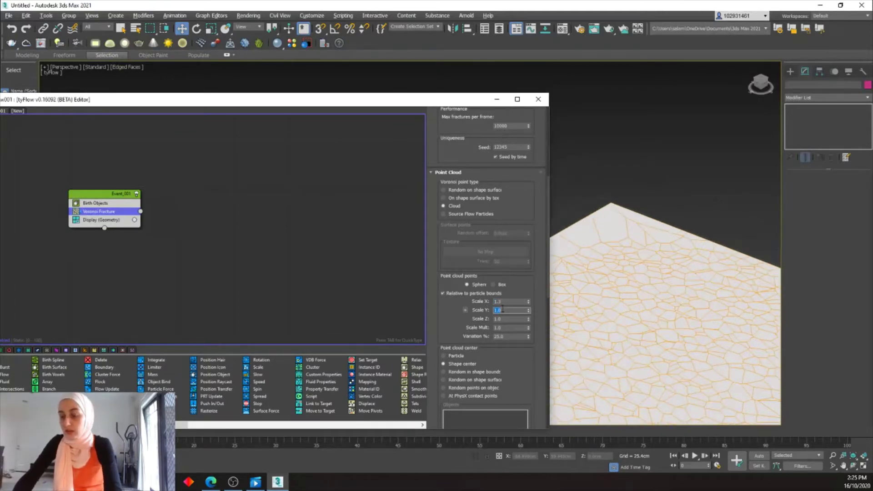
text(0.8)
double_click(512, 319)
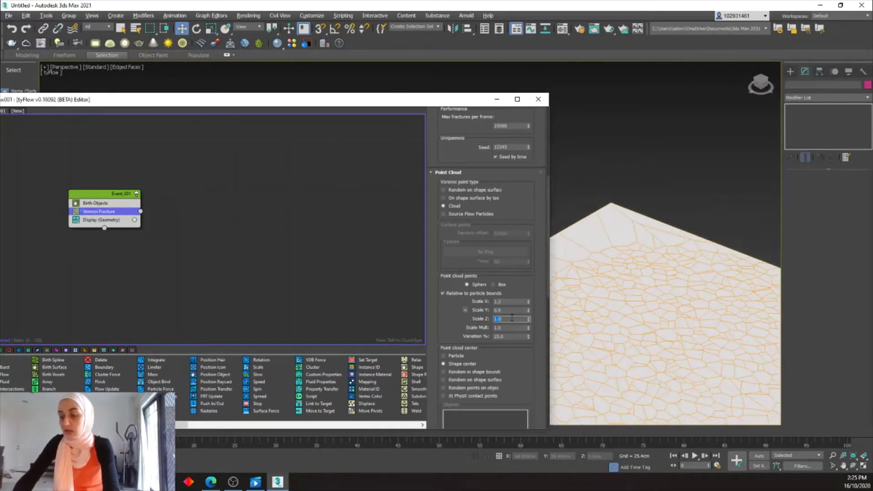
text(0.9)
key(Tab)
scroll(680, 241, down, 5)
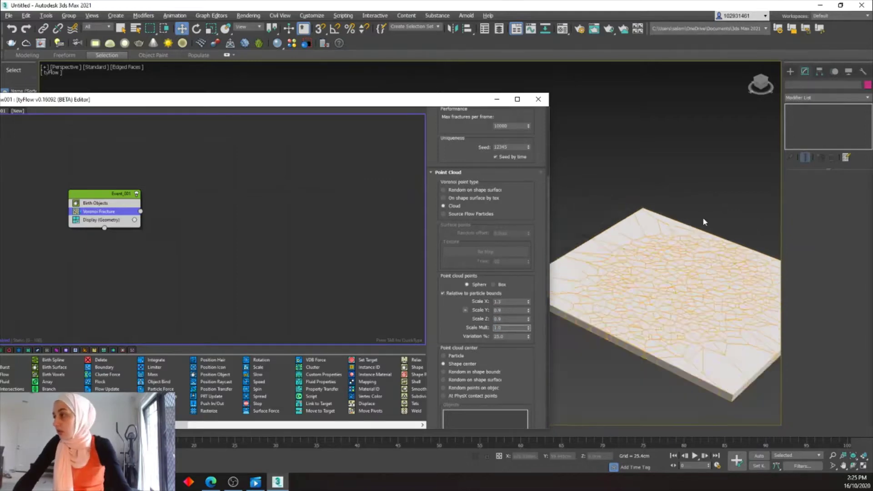
scroll(681, 242, up, 4)
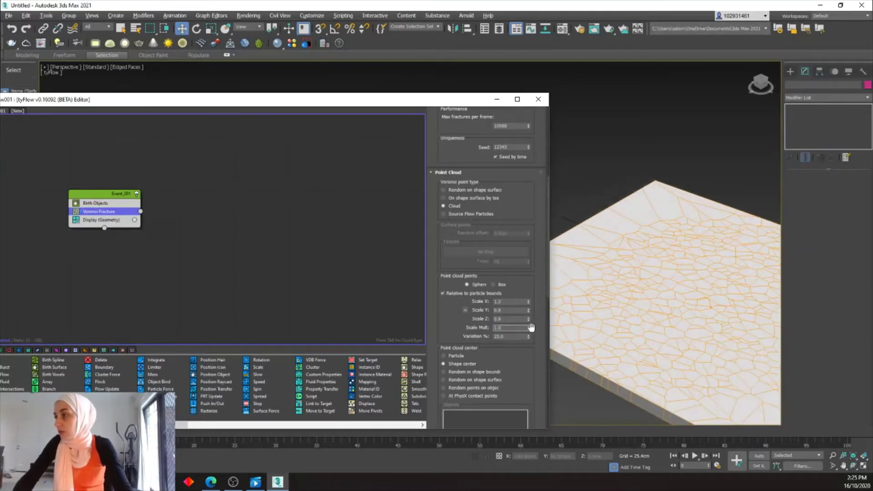
Raise the Voronoi point cloud's scale multiplier to about 1.3 to spread the fracture points across the slab.
drag(529, 323, 528, 329)
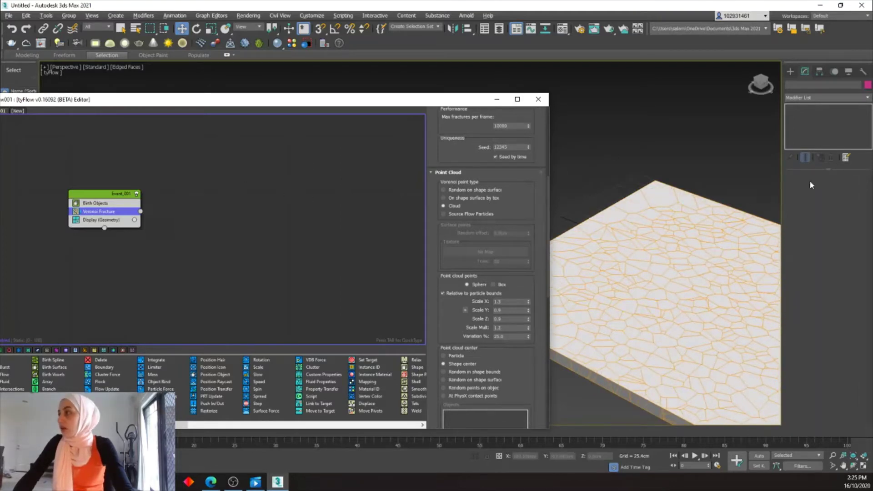
scroll(569, 167, down, 3)
scroll(597, 168, up, 1)
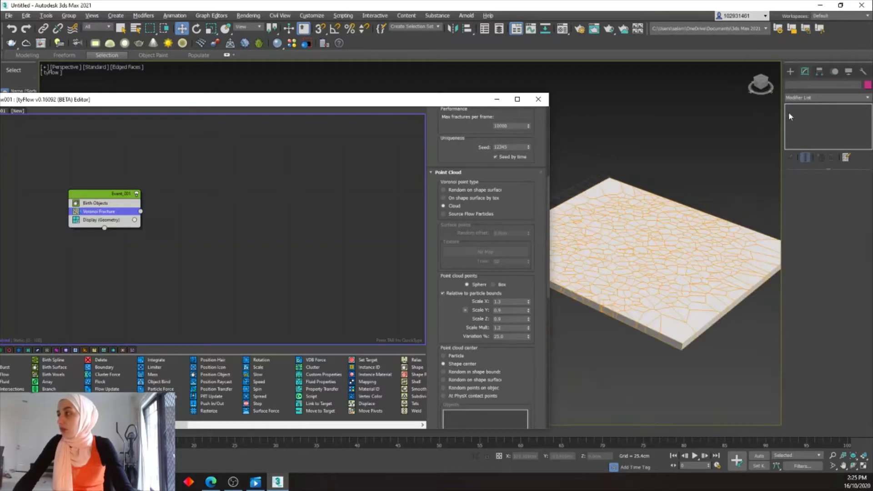
Create a PBomb force space warp on the slab's surface with an icon size of about 42 cm.
click(790, 72)
click(839, 83)
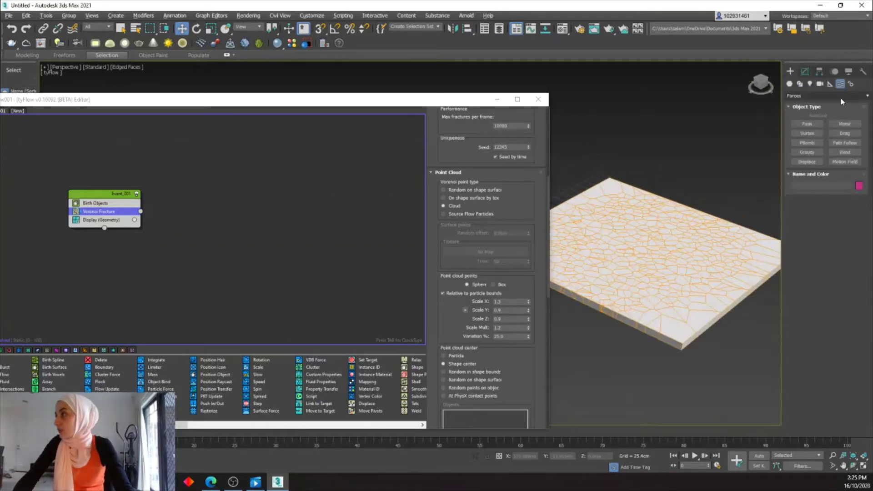
click(818, 96)
click(818, 105)
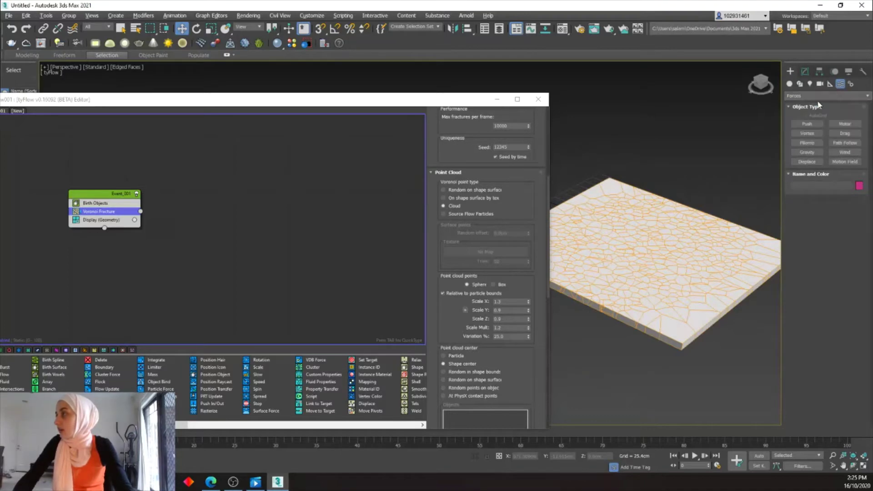
click(806, 143)
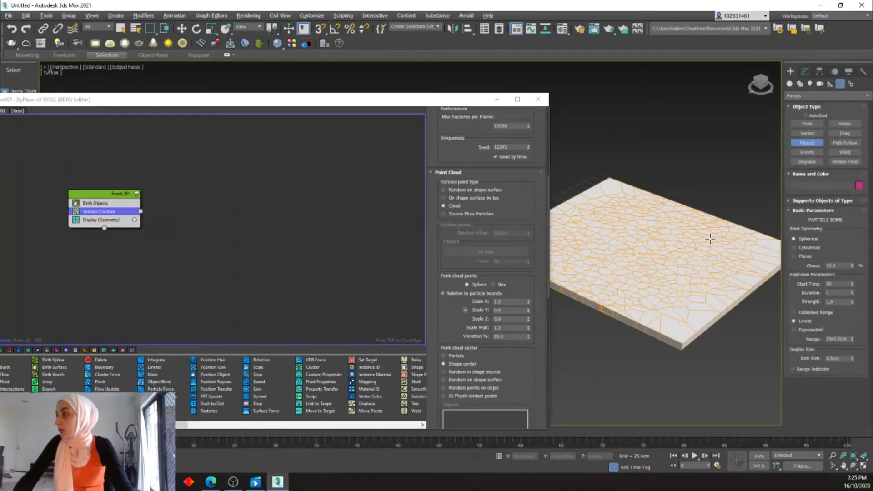
drag(670, 223, 723, 231)
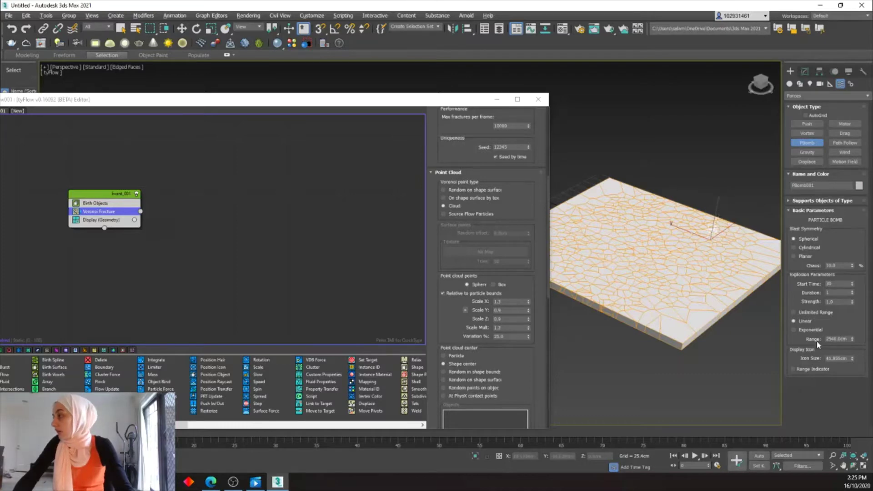
Enable the particle bomb's range indicator and set its range to 75 cm.
double_click(835, 339)
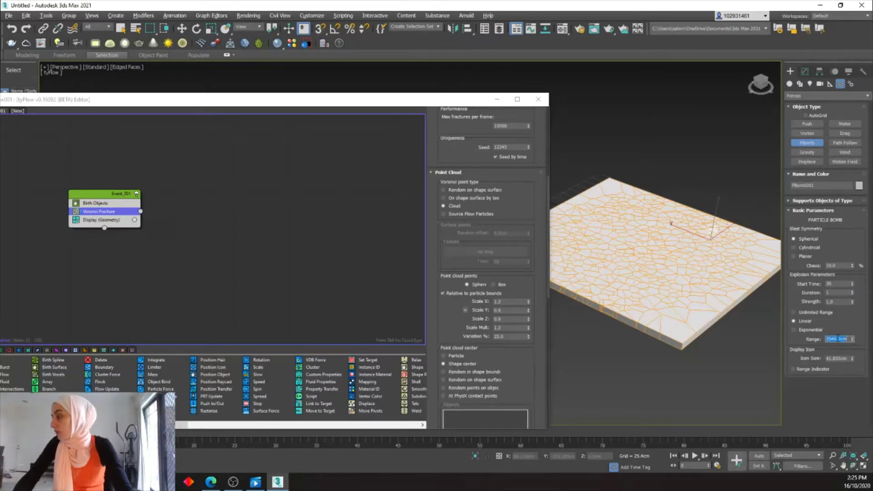
click(793, 369)
double_click(840, 339)
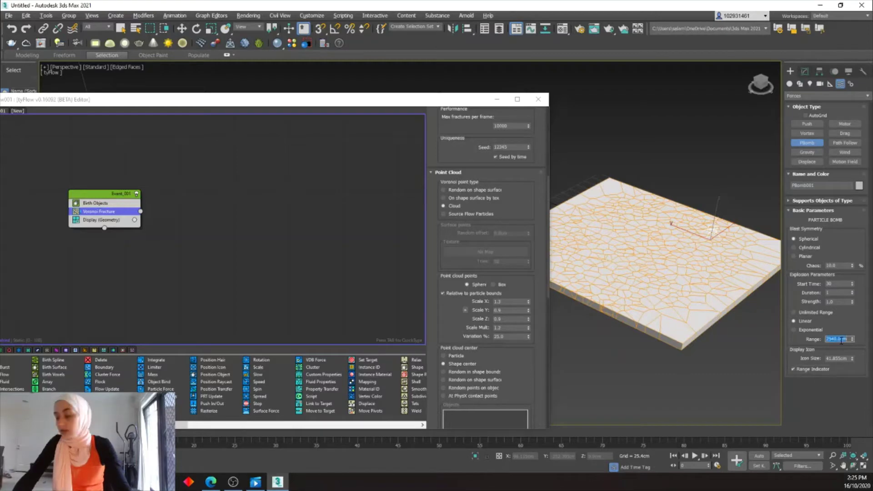
text(75)
key(Return)
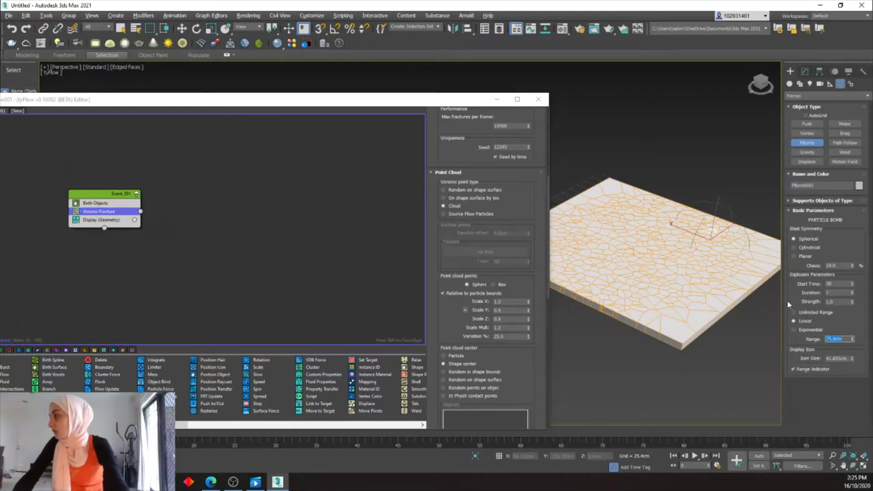
Set the particle bomb's explosion start time to 10 and its strength to 20.
double_click(835, 284)
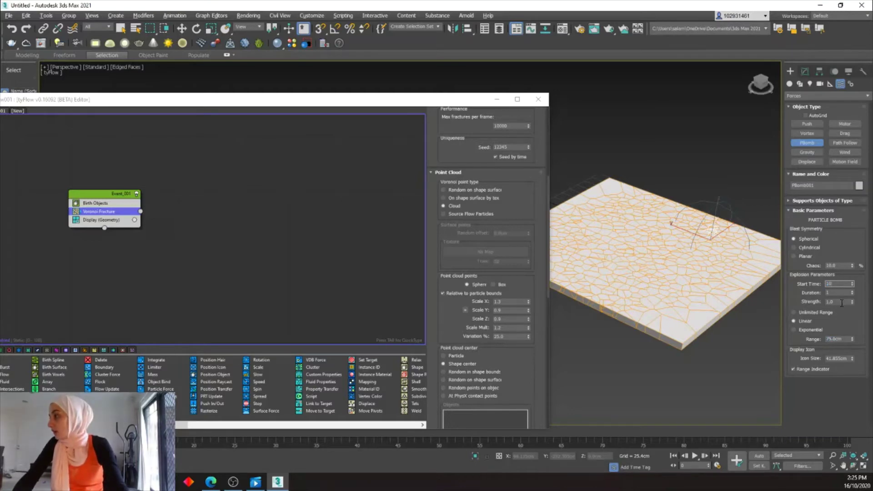
double_click(839, 302)
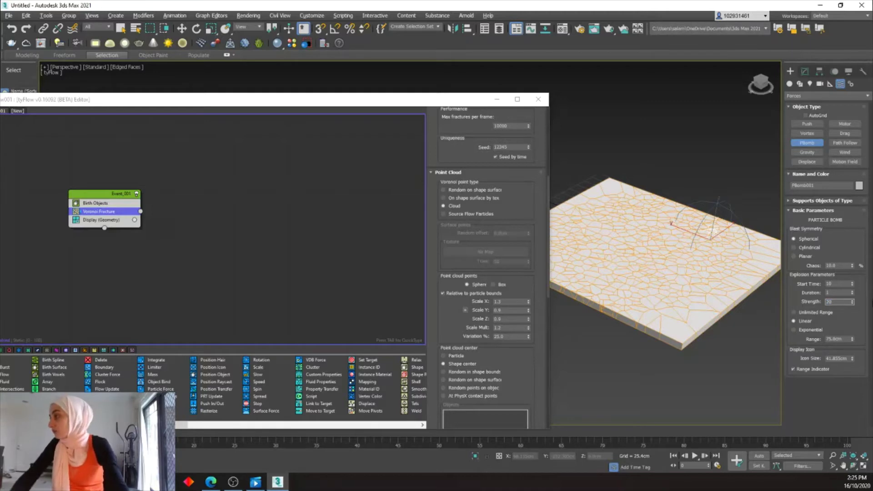
key(Escape)
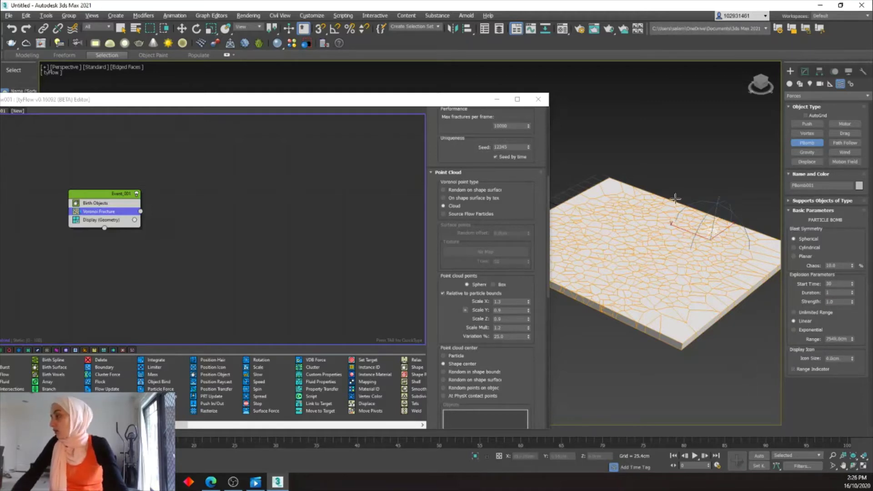
scroll(759, 231, up, 3)
scroll(757, 235, down, 3)
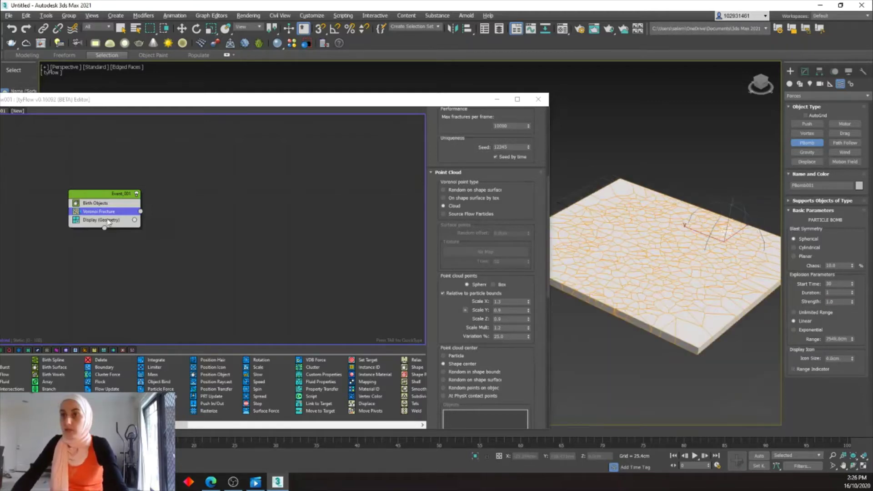
Add a Force operator to the event and place it between Birth Objects and Voronoi Fracture.
key(Tab)
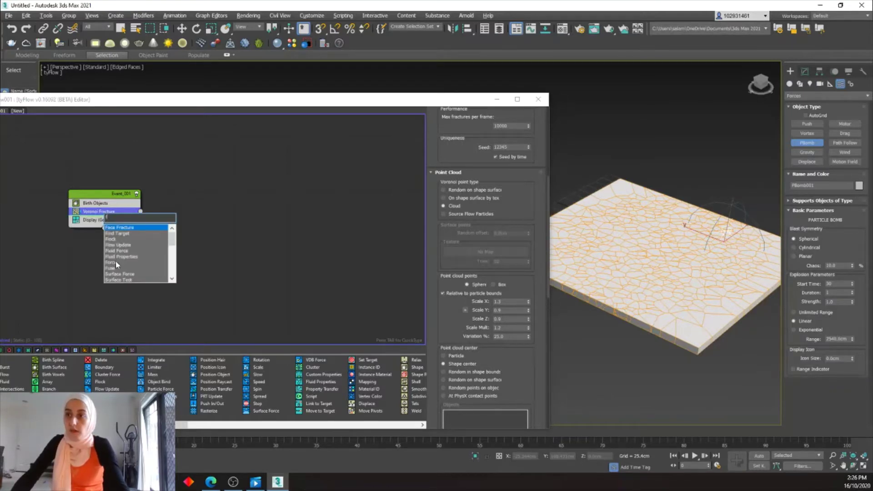
click(115, 262)
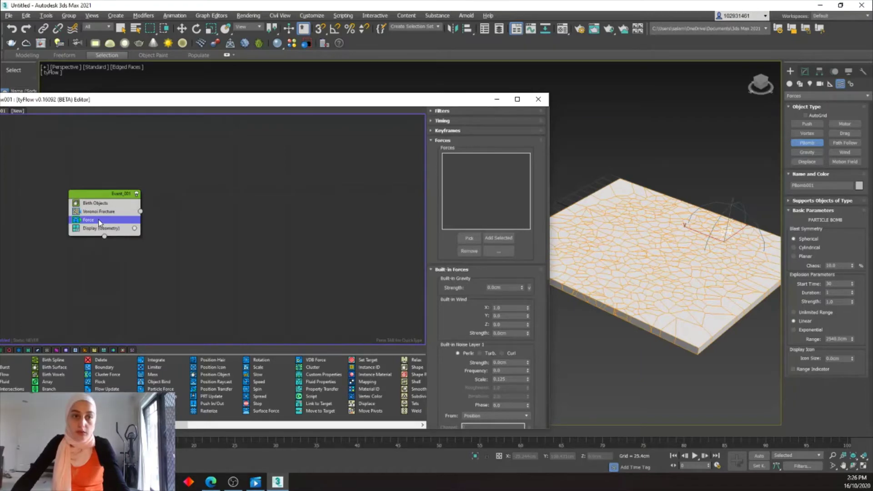
drag(100, 222, 102, 210)
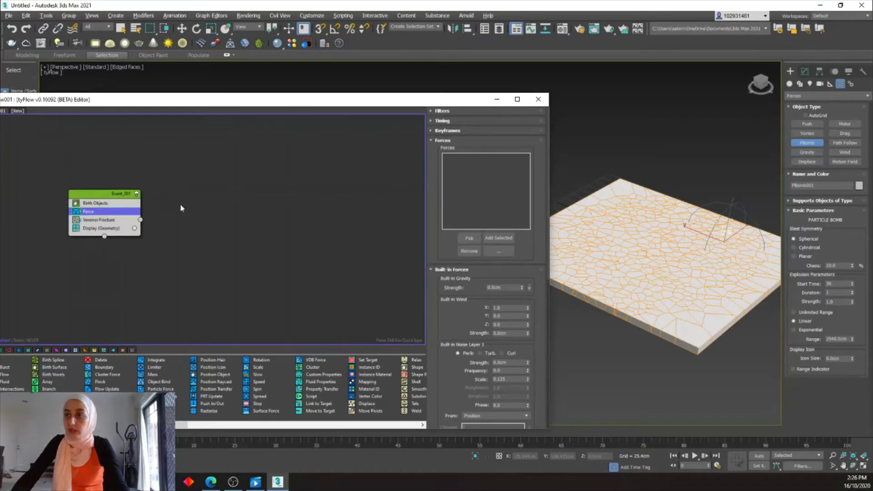
Assign the particle bomb on the slab to the Force operator and scrub the timeline to preview the blast.
click(469, 237)
click(723, 230)
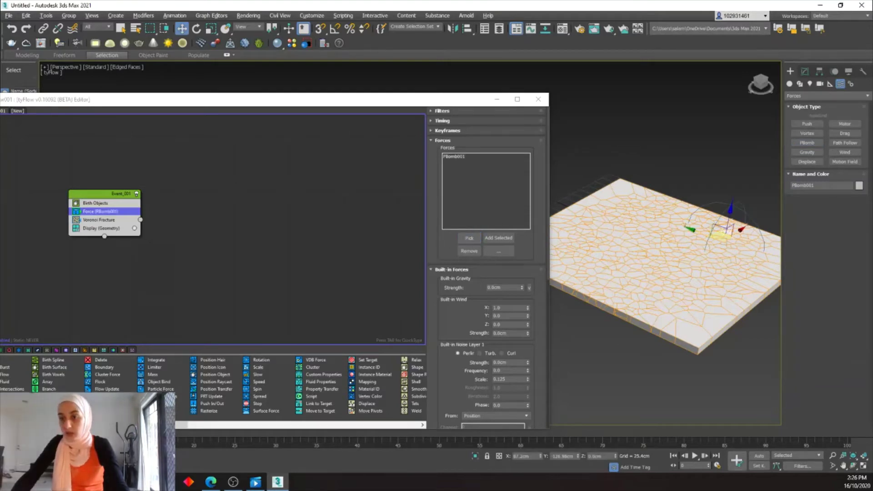
drag(30, 432, 55, 432)
key(w)
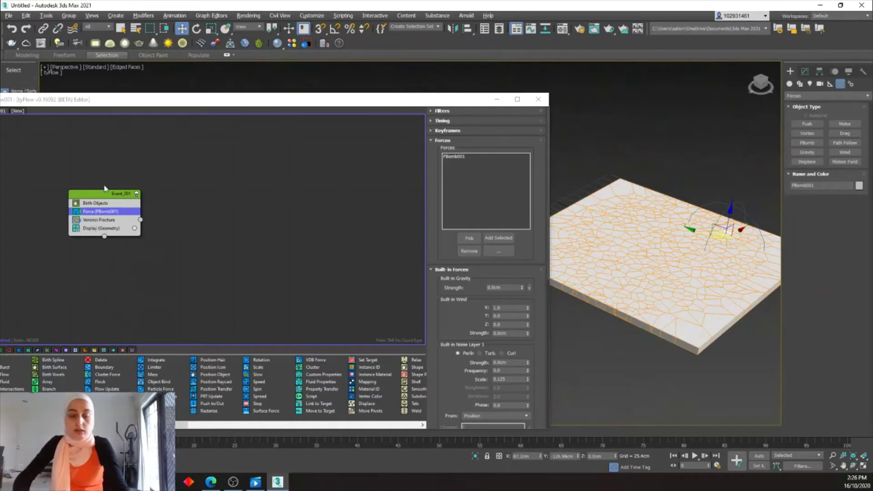
Add a PhysX Shape operator to the event between Birth Objects and Force.
key(Tab)
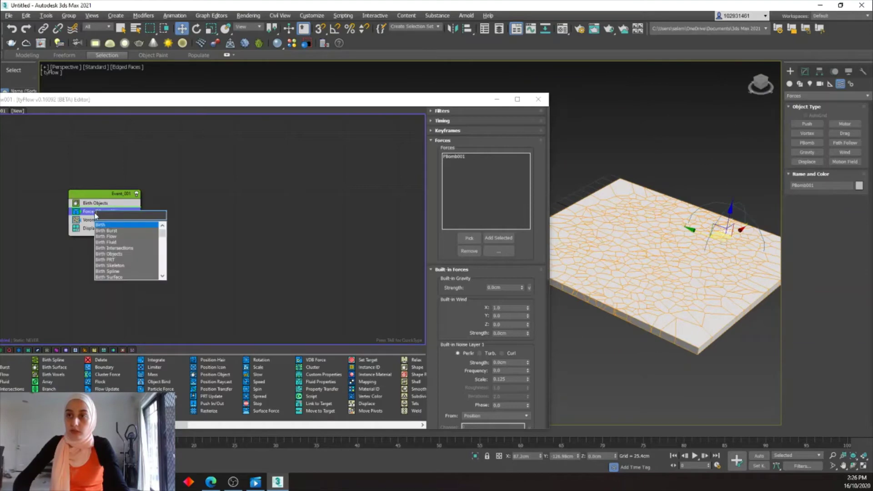
text(p)
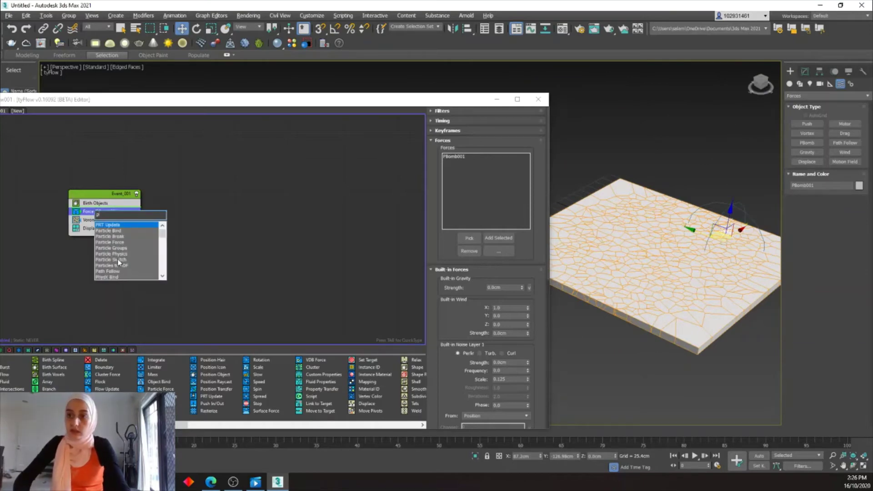
text(h)
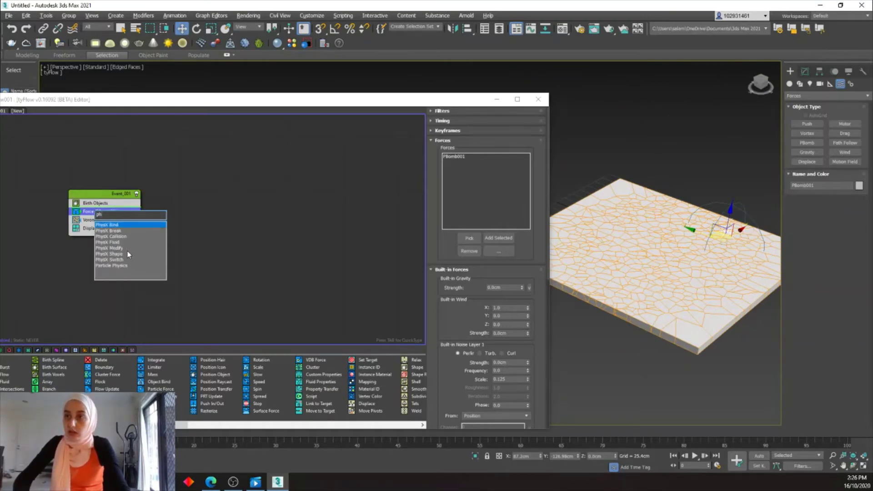
click(120, 253)
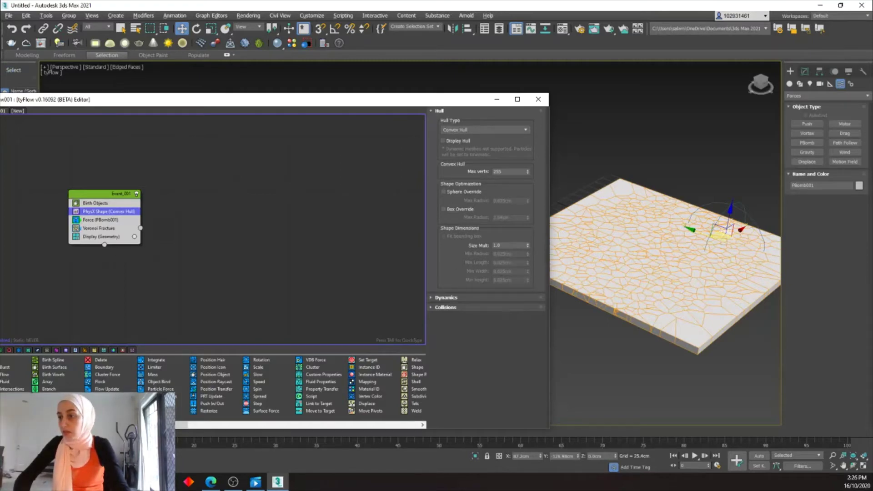
Scrub the timeline to preview the PhysX simulation and check the animation's time configuration.
mouse_move(37, 433)
mouse_down()
mouse_move(318, 439)
mouse_move(32, 439)
mouse_up()
key(w)
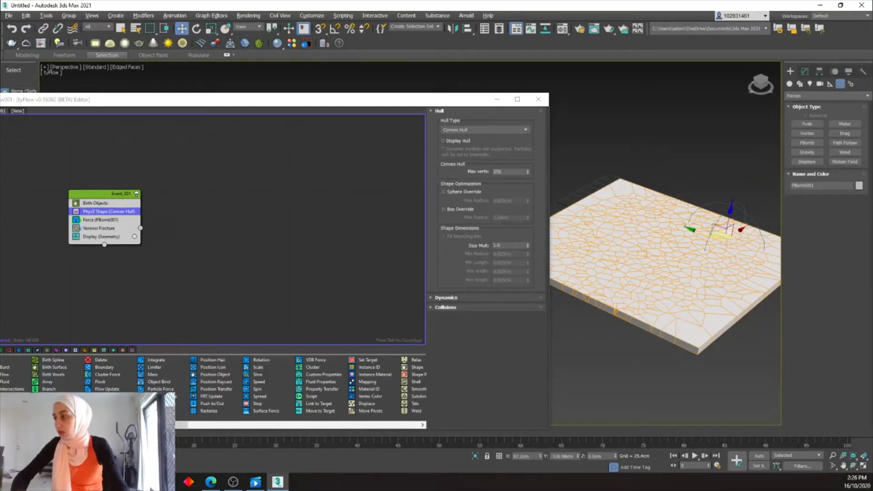
click(717, 465)
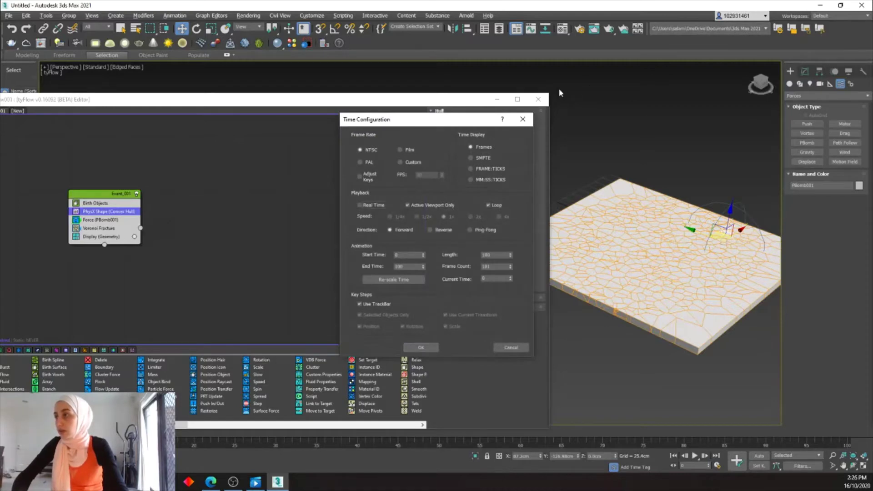
click(522, 120)
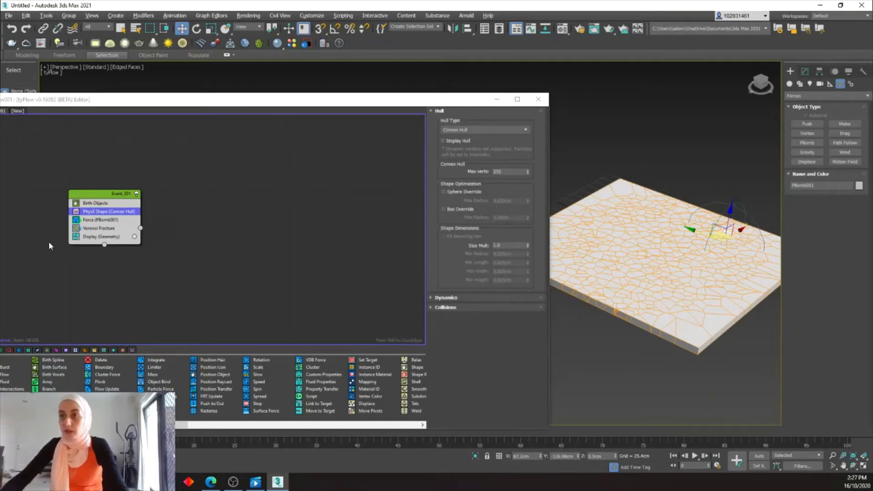
Add a Particle Physics operator to the event between PhysX Shape and Force.
double_click(92, 220)
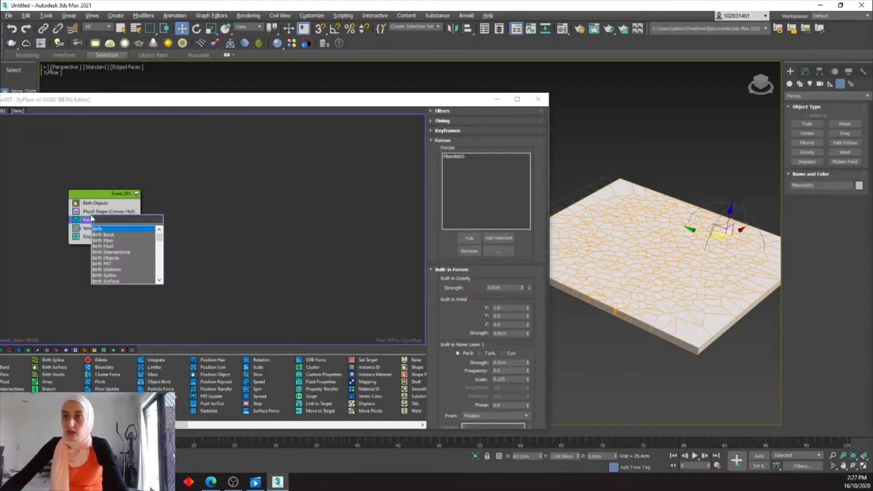
text(p)
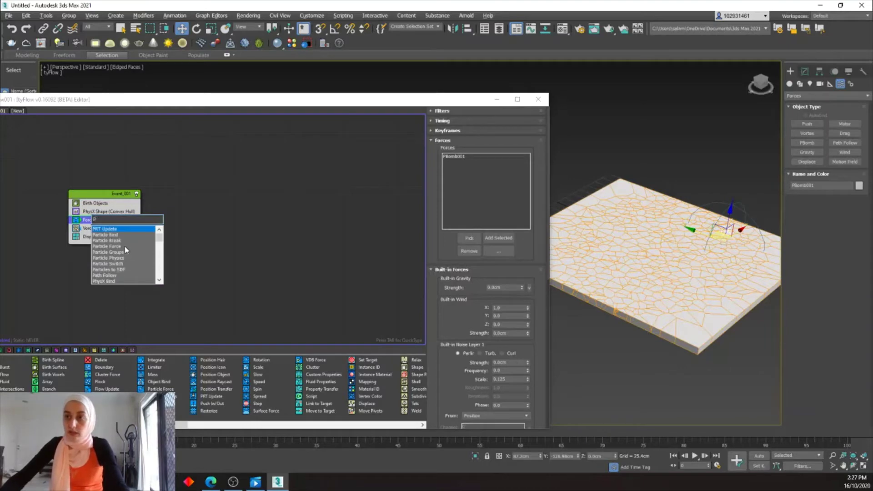
click(116, 258)
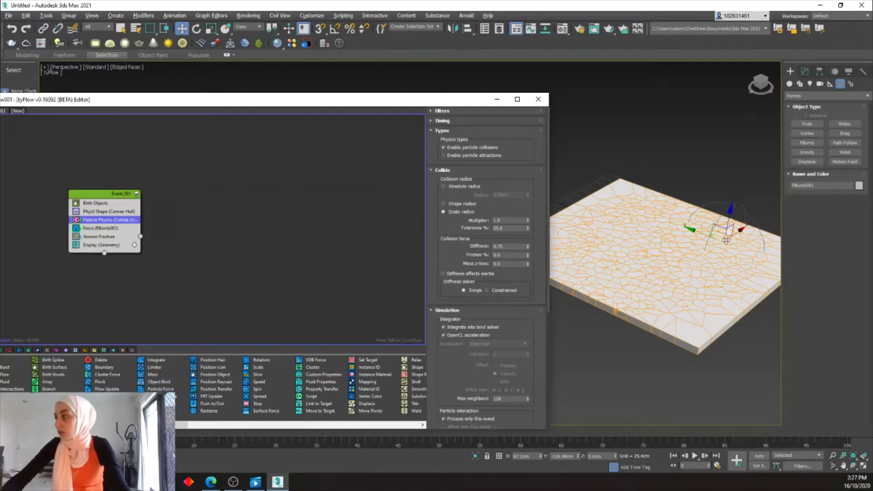
Clone the particle bomb as one independent copy and position it near the slab's front edge.
mouse_move(742, 233)
mouse_down()
mouse_move(669, 249)
mouse_move(676, 276)
mouse_up()
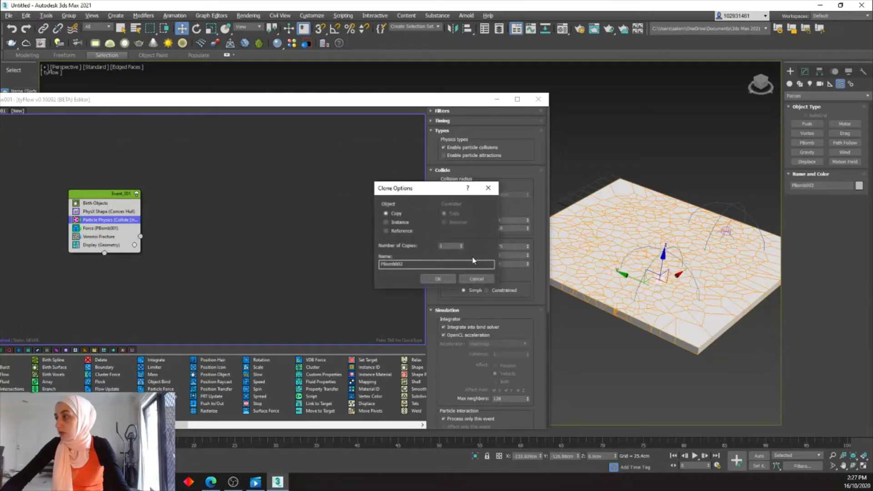
click(434, 277)
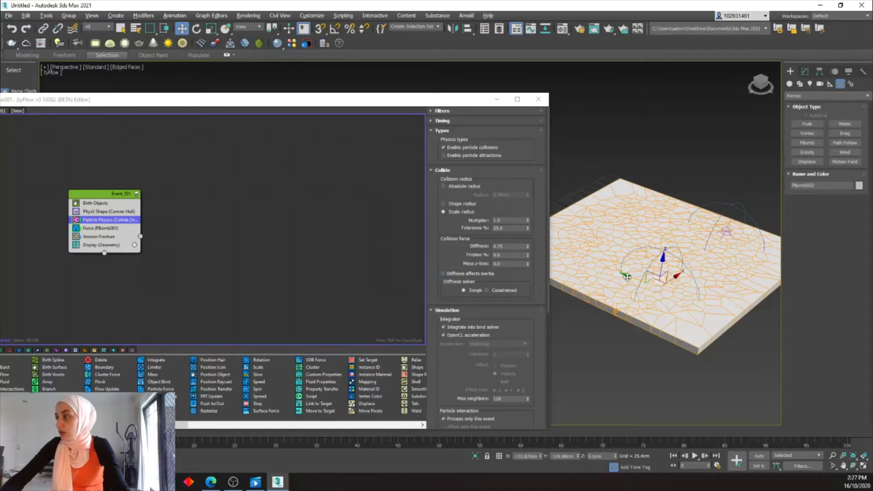
drag(626, 279, 655, 285)
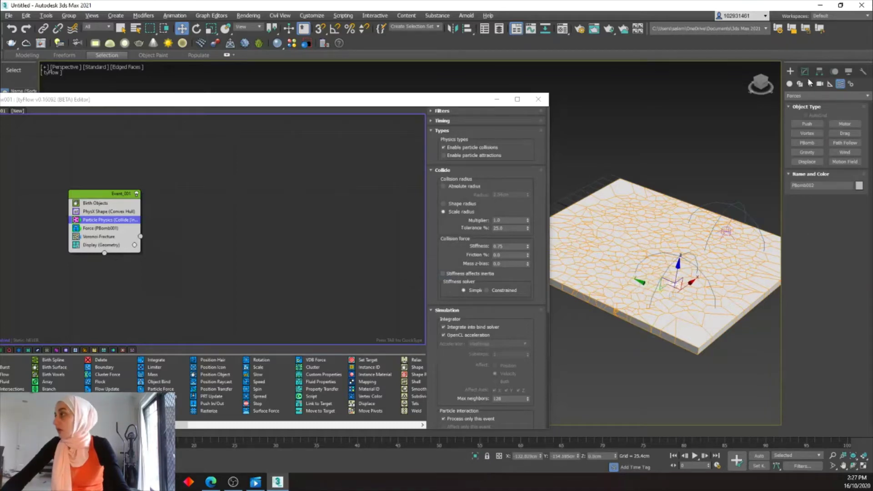
Set the copied particle bomb's explosion start time to frame 20.
click(805, 73)
double_click(836, 260)
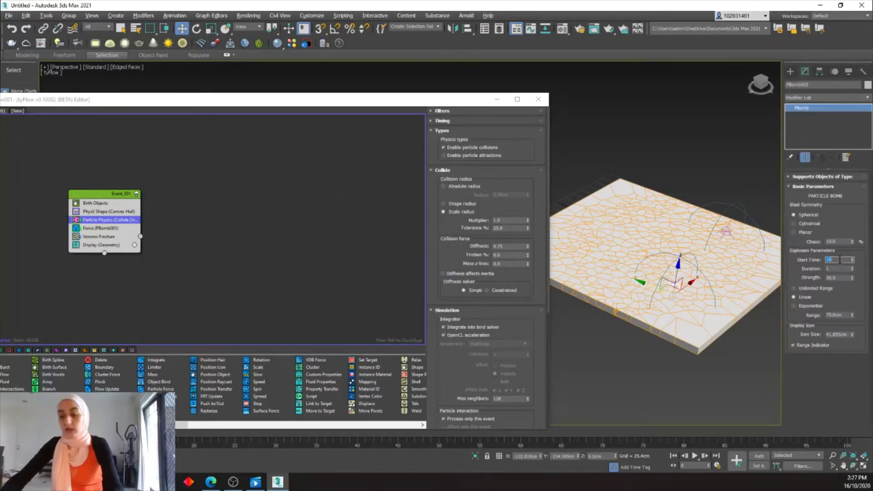
text(20)
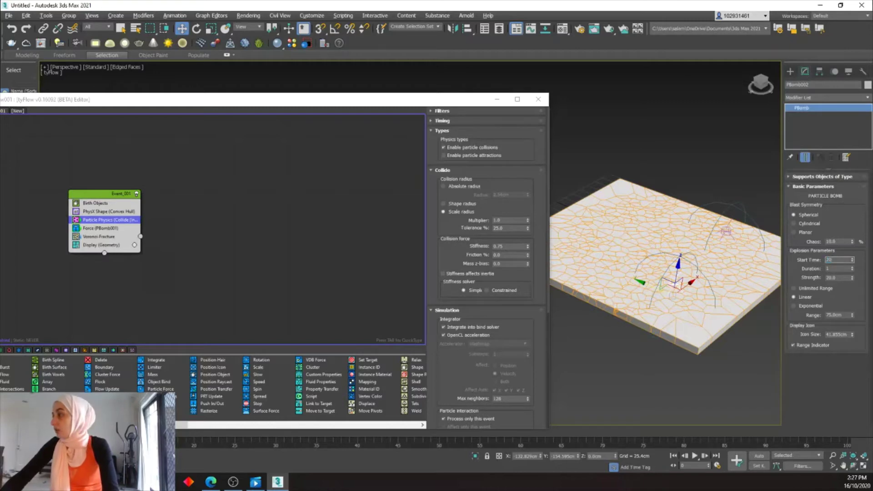
key(Return)
mouse_move(32, 432)
mouse_down()
mouse_move(249, 432)
mouse_move(390, 444)
mouse_move(36, 435)
mouse_up()
Add the copied particle bomb to the Force operator's list of forces.
click(104, 228)
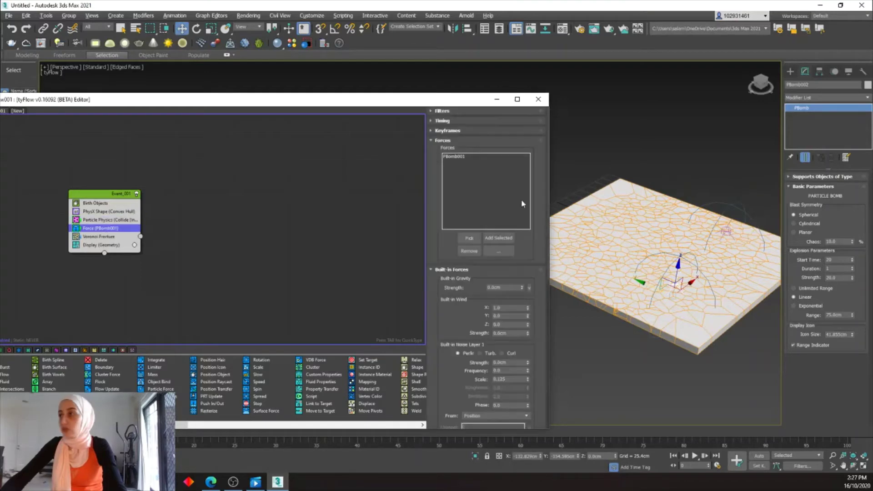
click(468, 238)
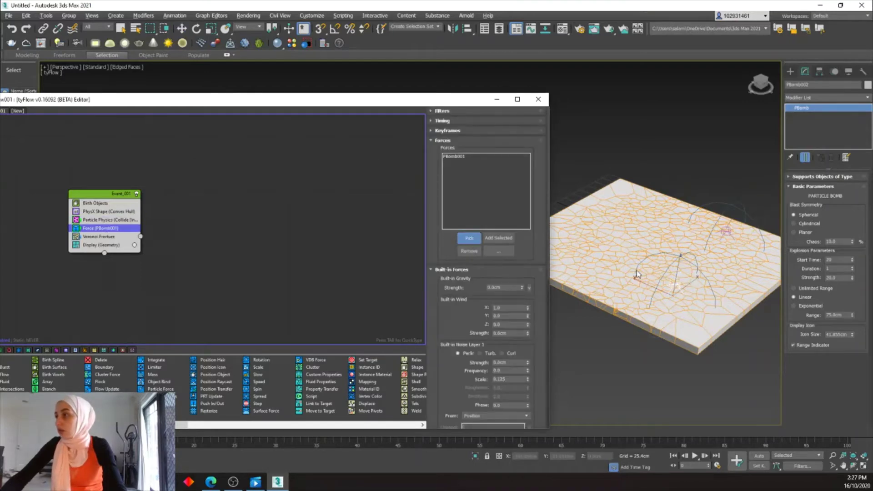
click(673, 288)
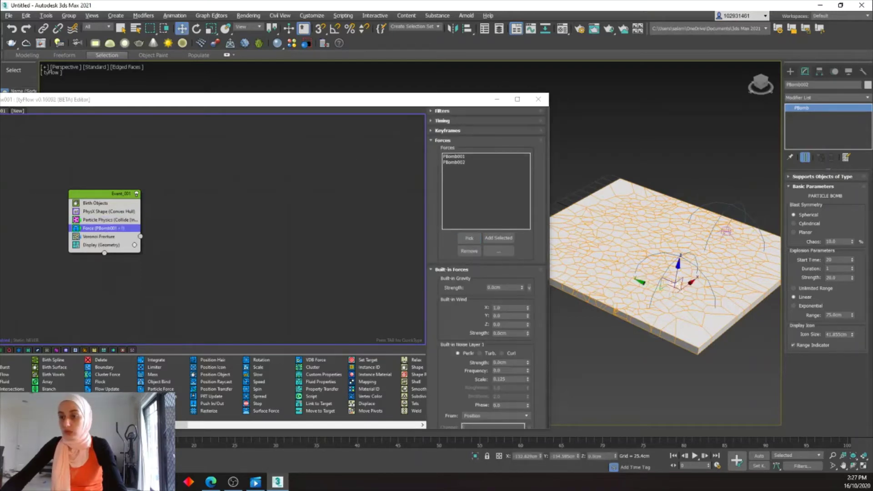
Scrub the timeline to preview both explosions on the slab and return to the first frame.
drag(71, 435, 398, 438)
drag(471, 435, 489, 435)
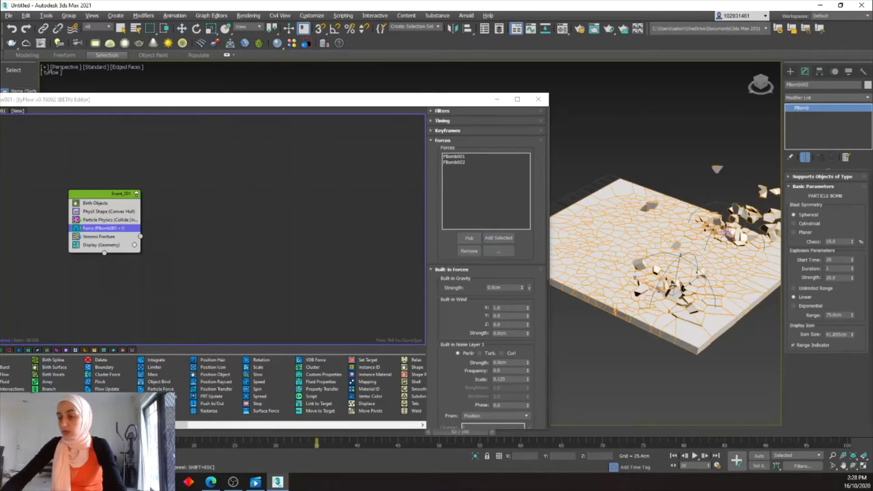
key(Home)
key(w)
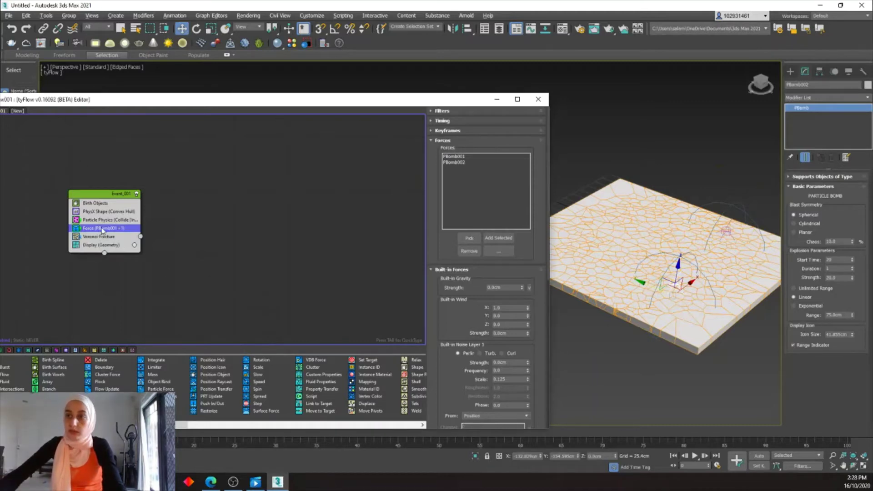
Add a Property Test operator to the first event and place it between Voronoi Fracture and Display.
key(Tab)
text(p)
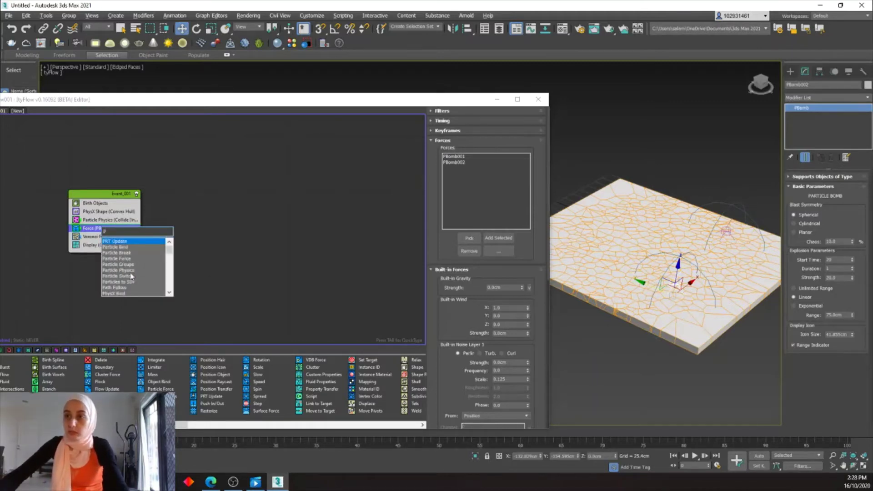
text(r)
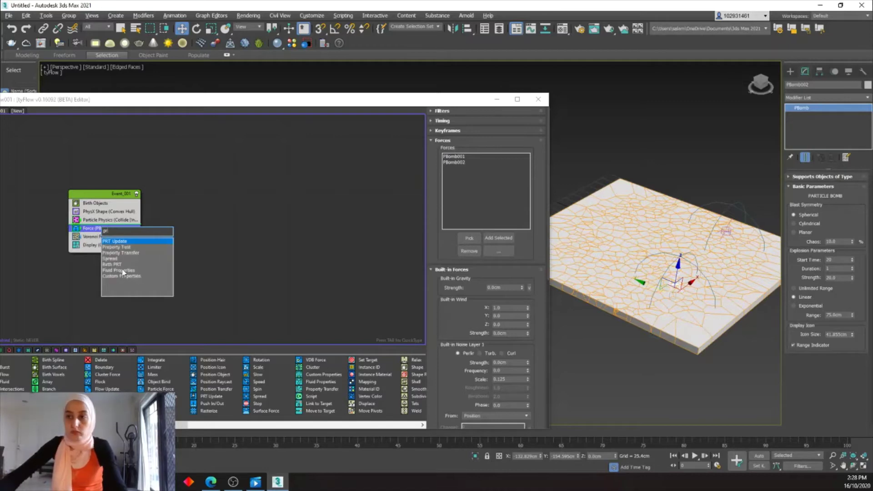
click(115, 247)
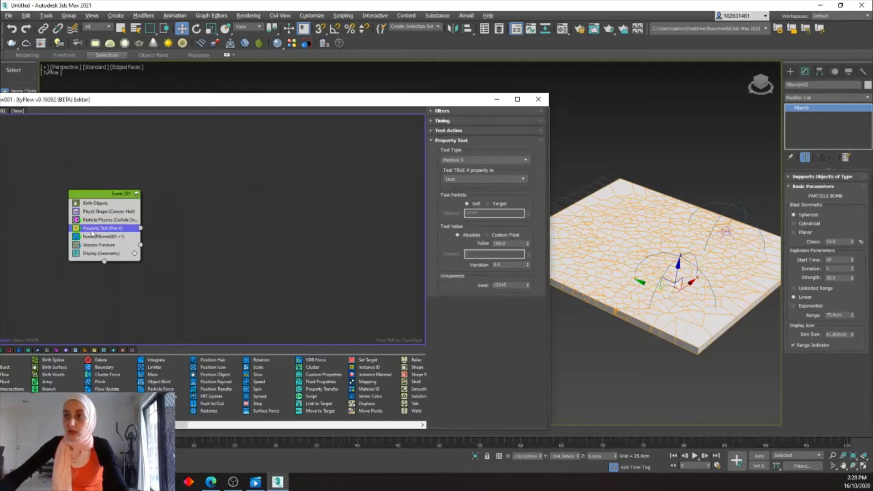
drag(91, 231, 90, 253)
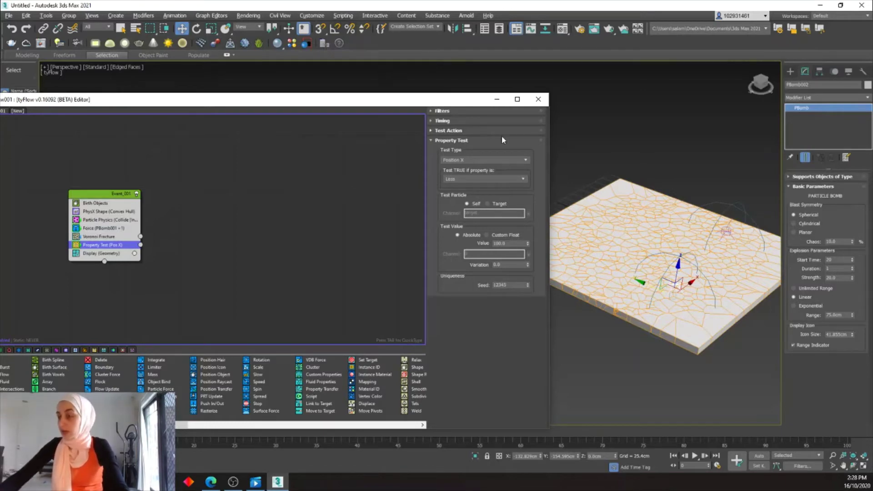
Configure the Property Test to pass particles whose Velocity Magnitude is Greater than 10.
click(471, 159)
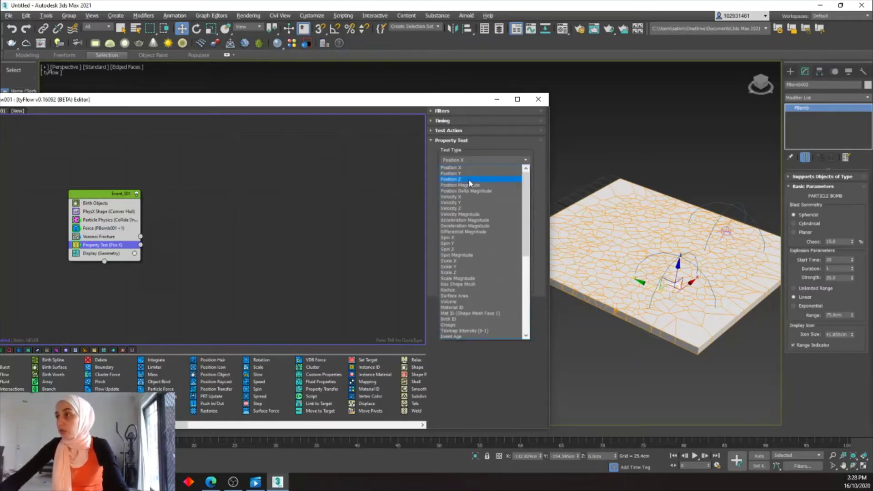
click(473, 214)
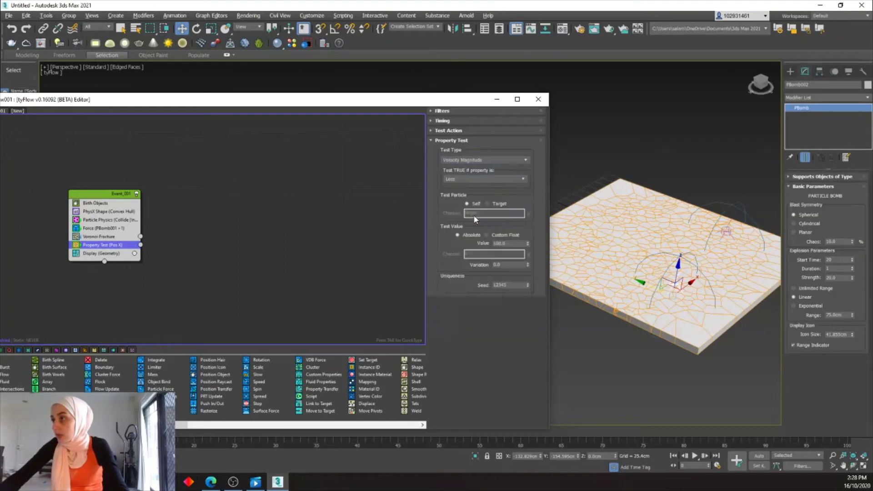
click(471, 178)
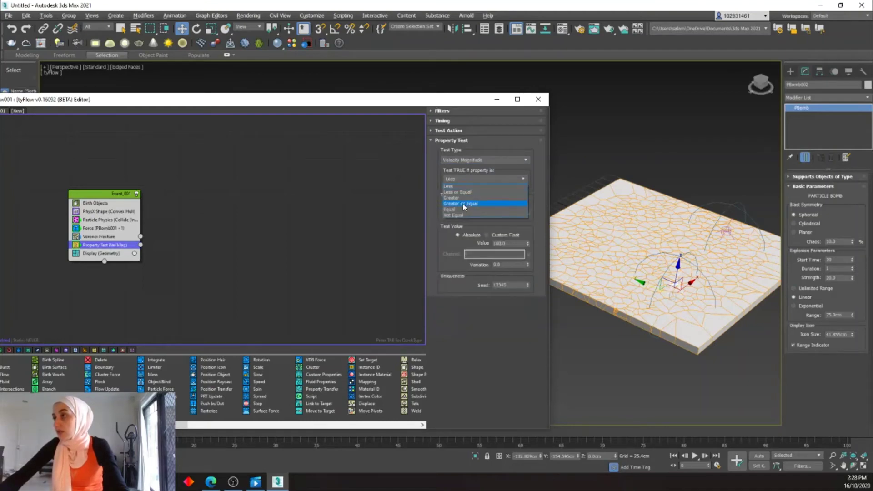
click(461, 203)
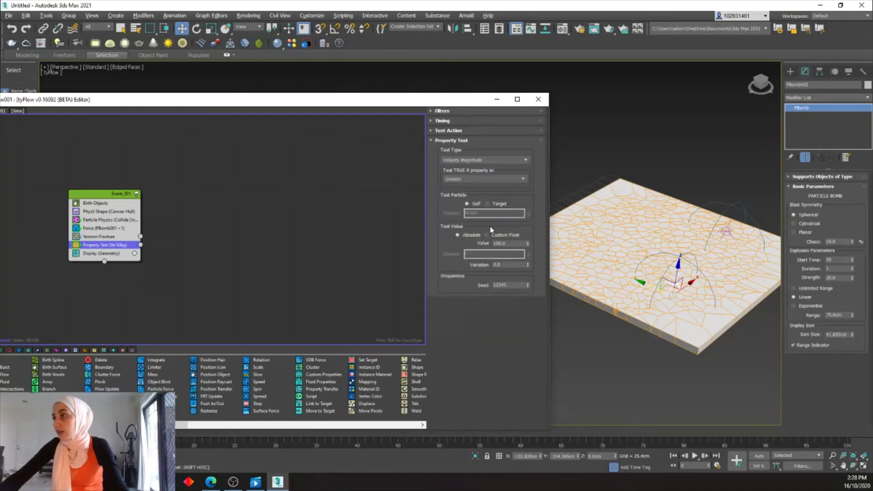
click(511, 243)
text(10)
key(Return)
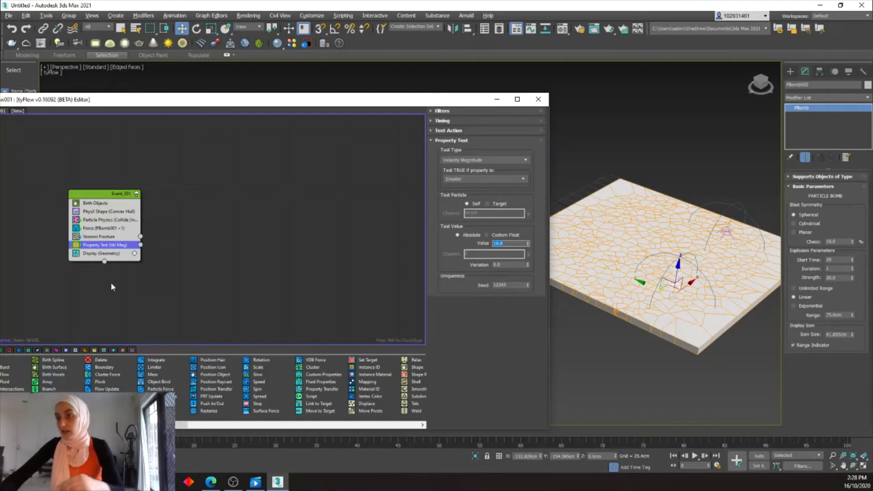
Create a second event with a Voronoi Fracture operator and connect the Property Test's output to it.
click(176, 263)
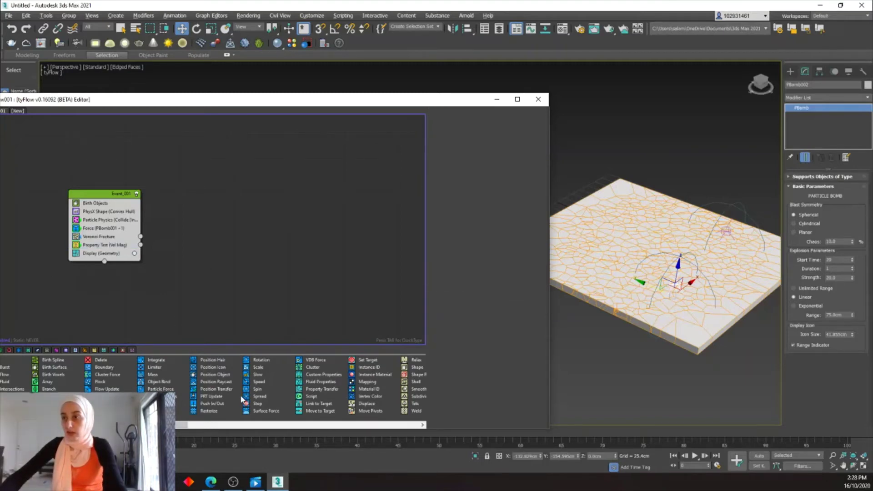
click(256, 396)
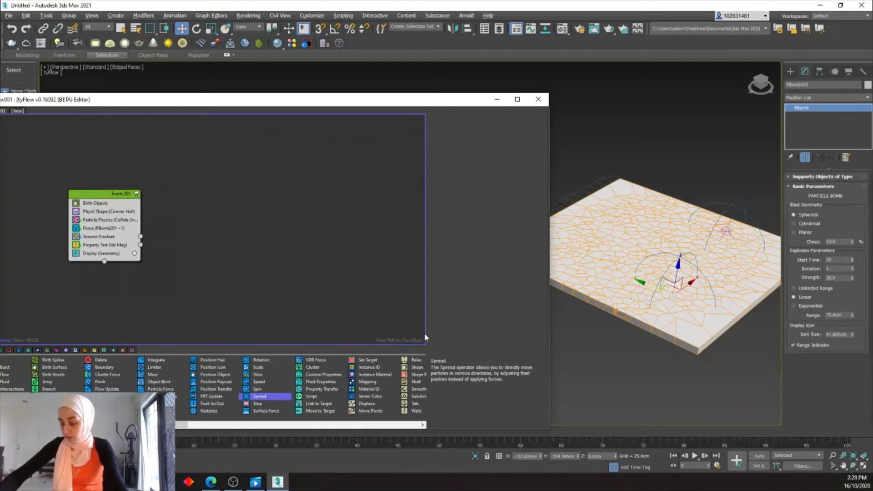
key(v)
key(v)
key(v)
key(v)
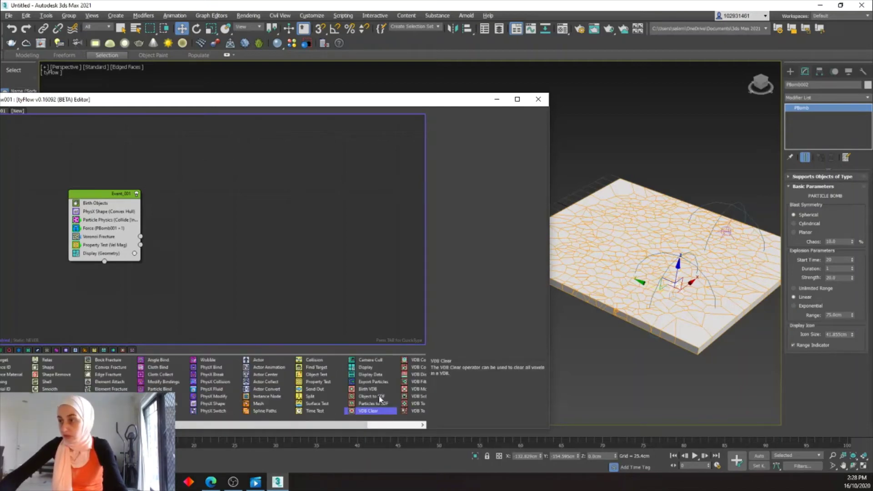
key(v)
key(v)
key(v)
key(v)
key(v)
key(v)
key(v)
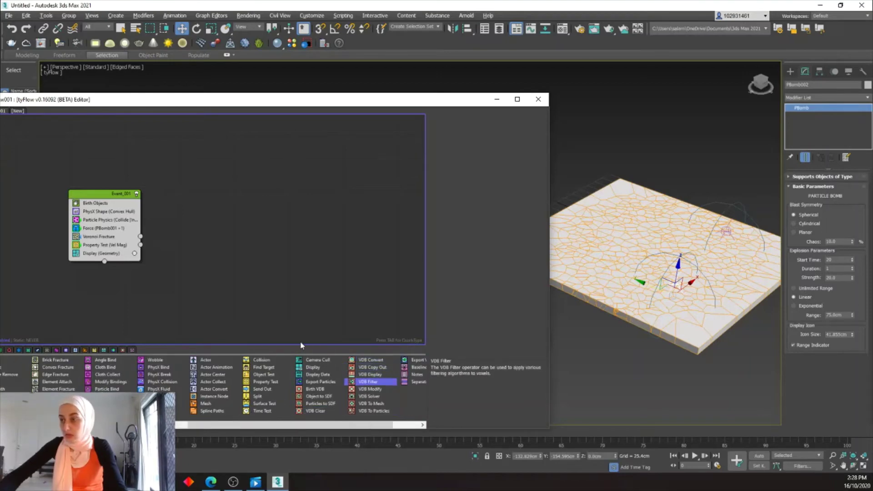
key(v)
key(v)
key(v)
key(v)
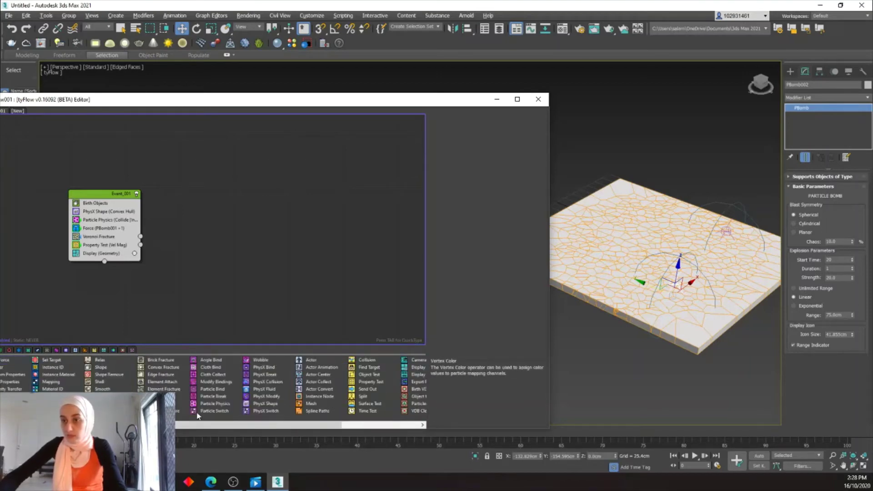
click(189, 277)
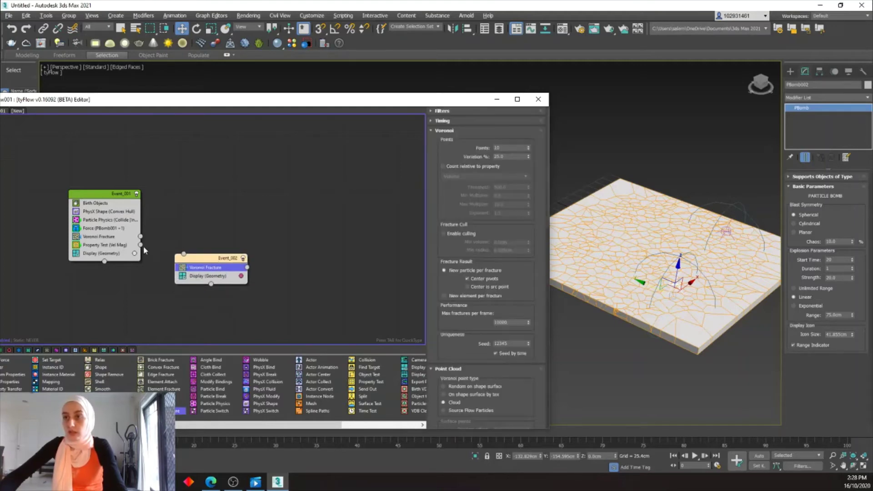
drag(140, 245, 183, 255)
drag(210, 269, 205, 273)
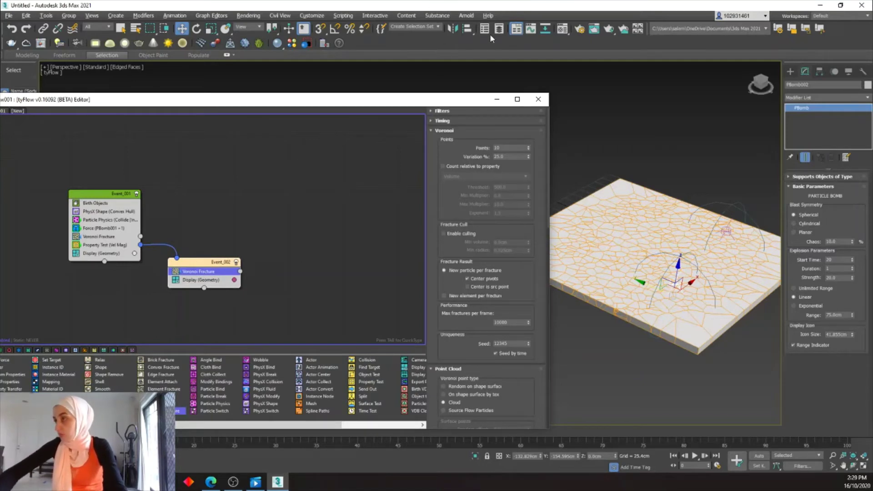
Set the second event's Voronoi Fracture to 20 points with 65% variation and make its display color red.
double_click(512, 148)
text(20)
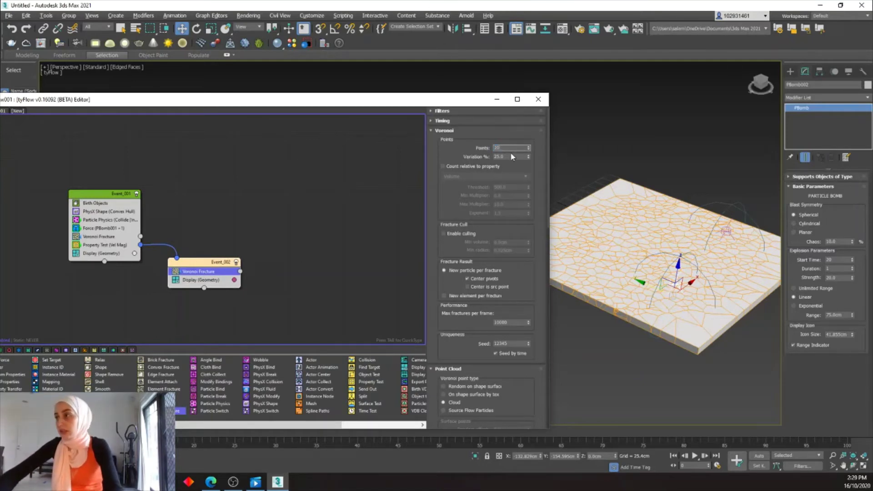
double_click(508, 157)
text(65)
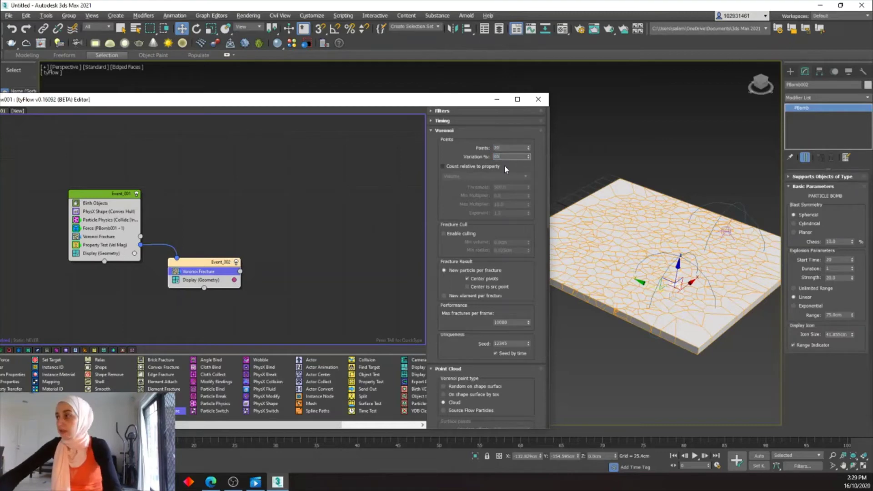
click(235, 280)
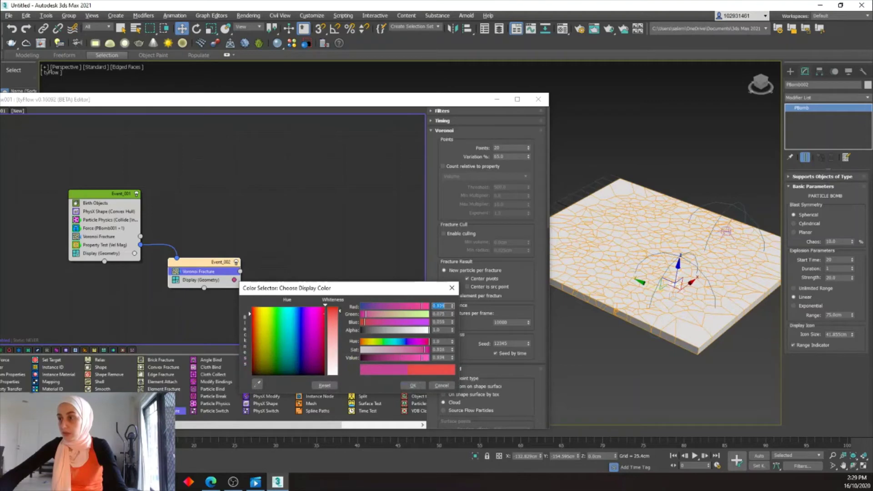
click(413, 385)
Scrub the timeline to preview the secondary fracturing of the blasted pieces and return to the first frame.
scroll(688, 317, down, 2)
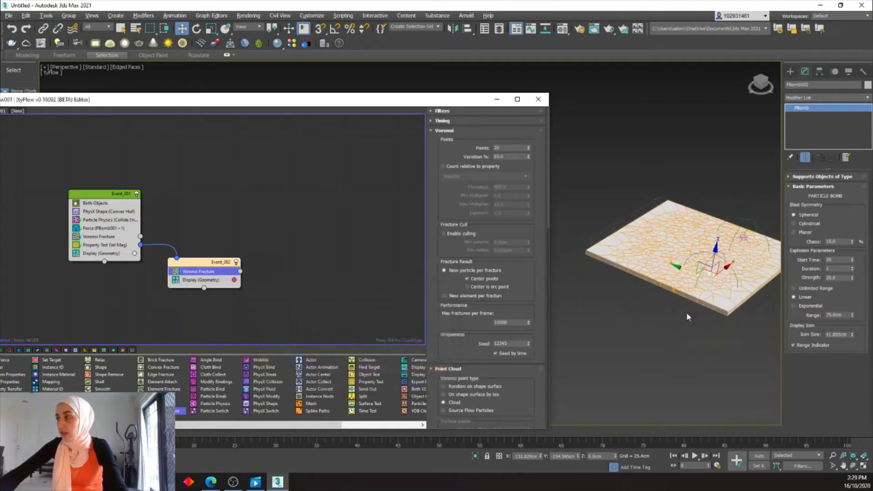
drag(39, 432, 194, 432)
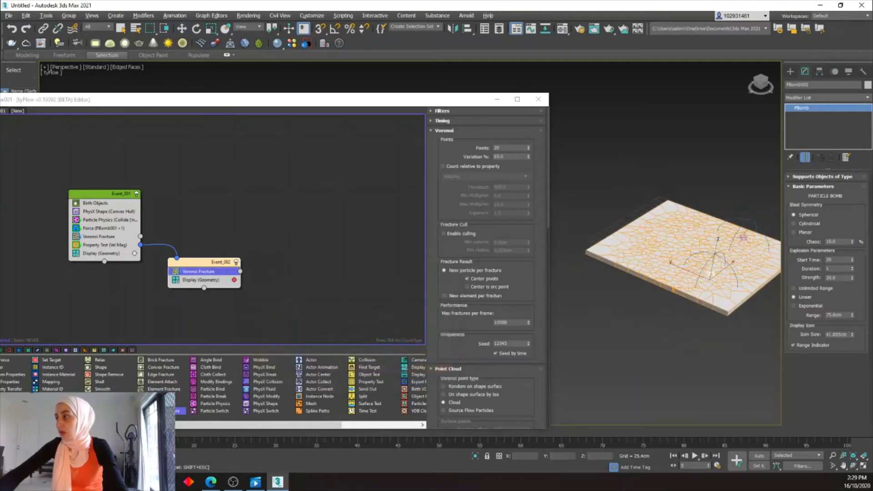
drag(254, 434, 327, 430)
drag(419, 439, 249, 429)
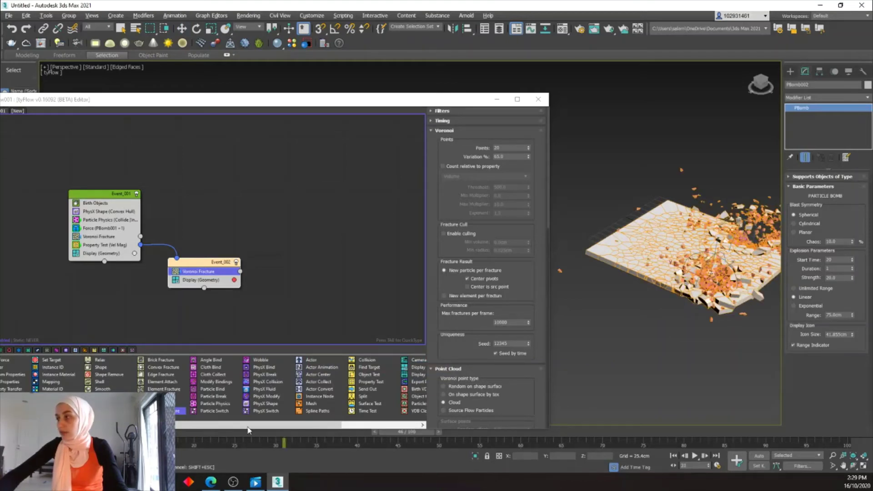
key(Home)
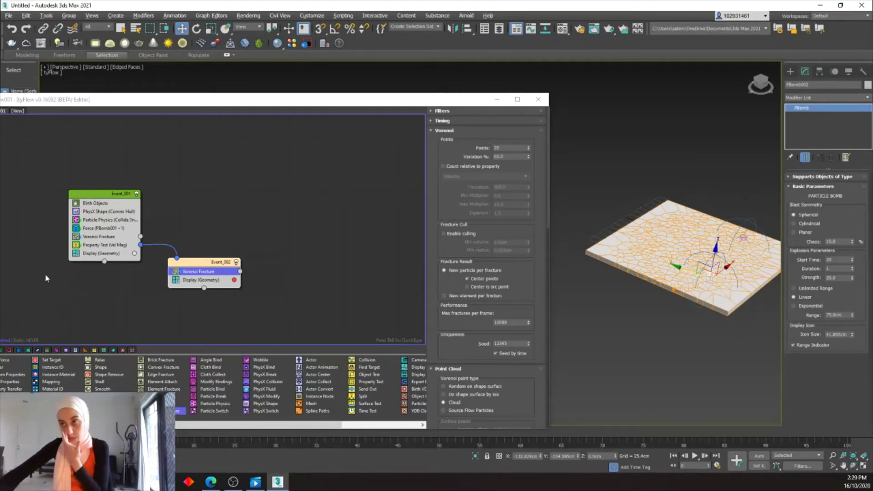
Add a PhysX Bind operator and place it above the Voronoi Fracture in the second event.
click(108, 244)
key(Tab)
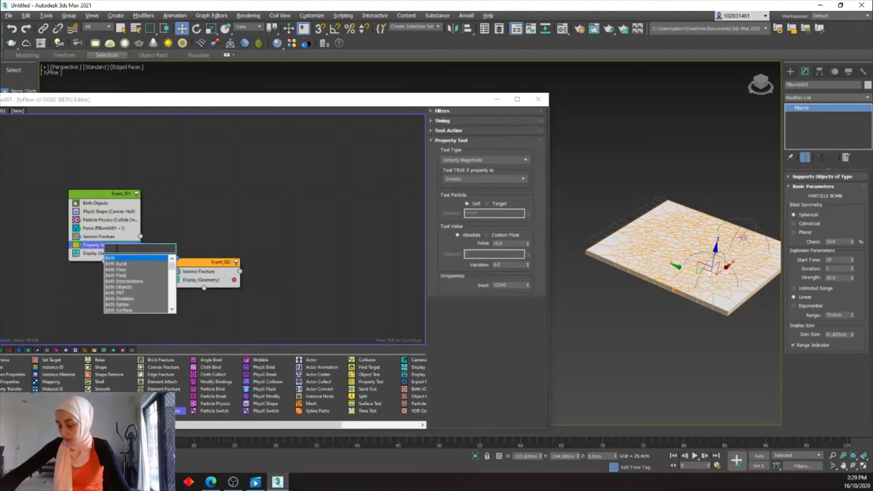
text(p)
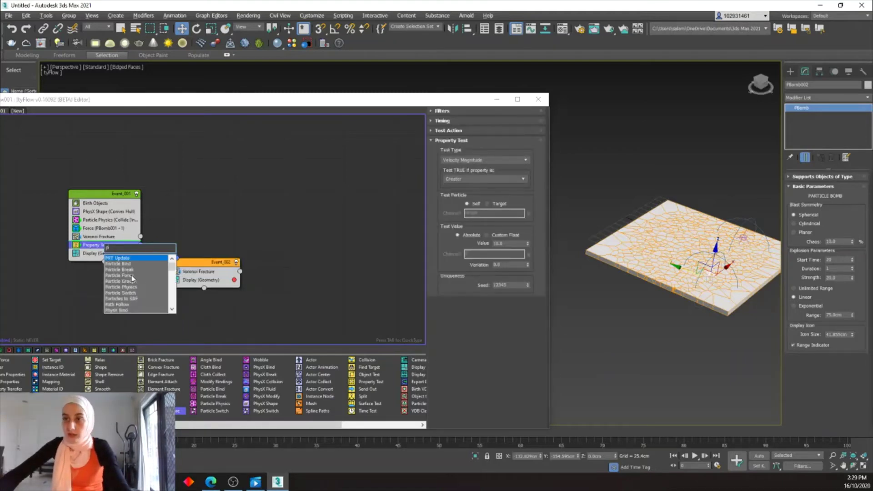
text(h)
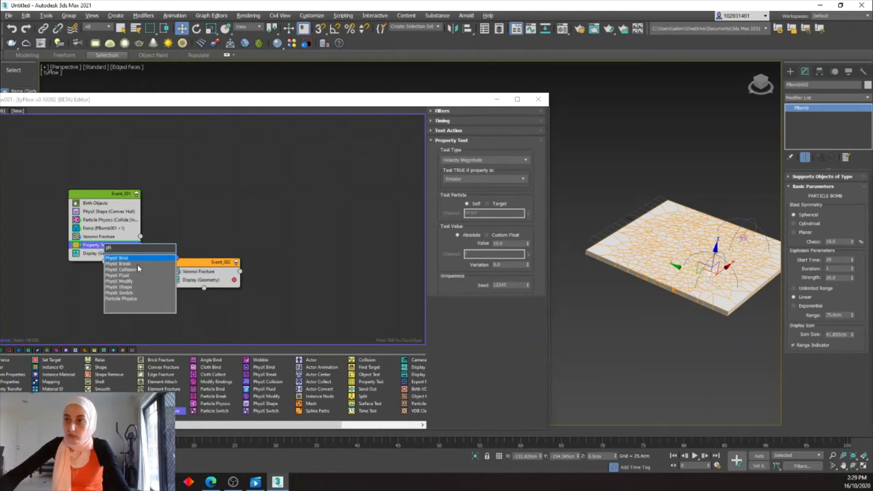
click(132, 259)
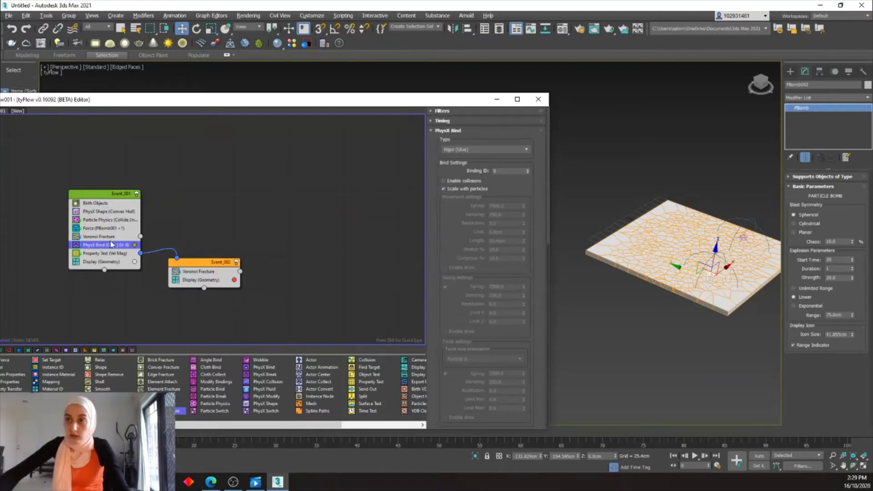
drag(111, 245, 199, 271)
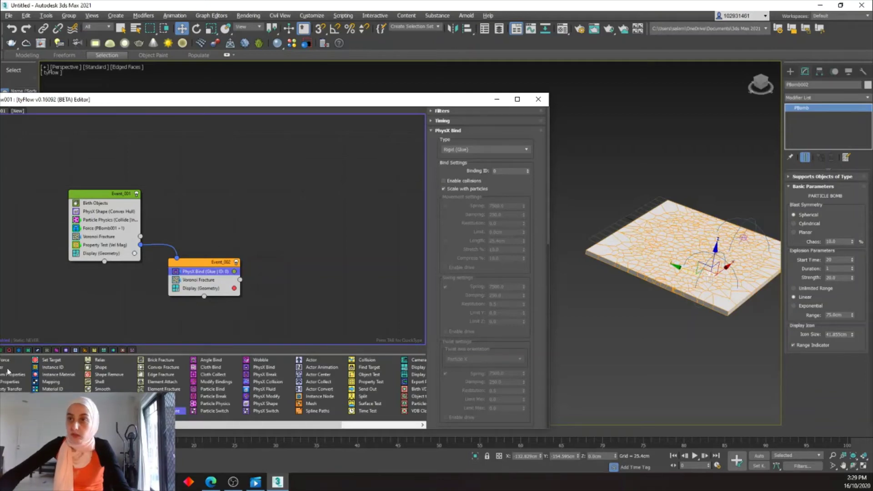
Copy the PhysX Bind operator into the first event, directly below PhysX Shape.
click(108, 203)
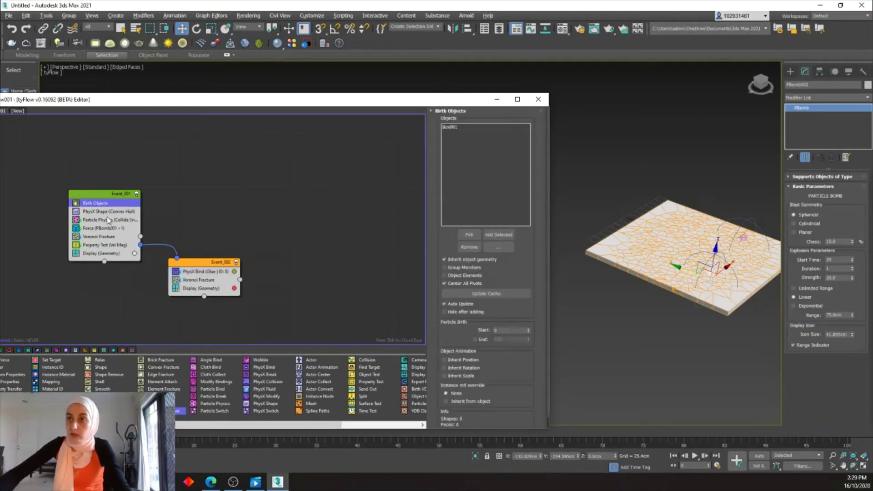
click(108, 220)
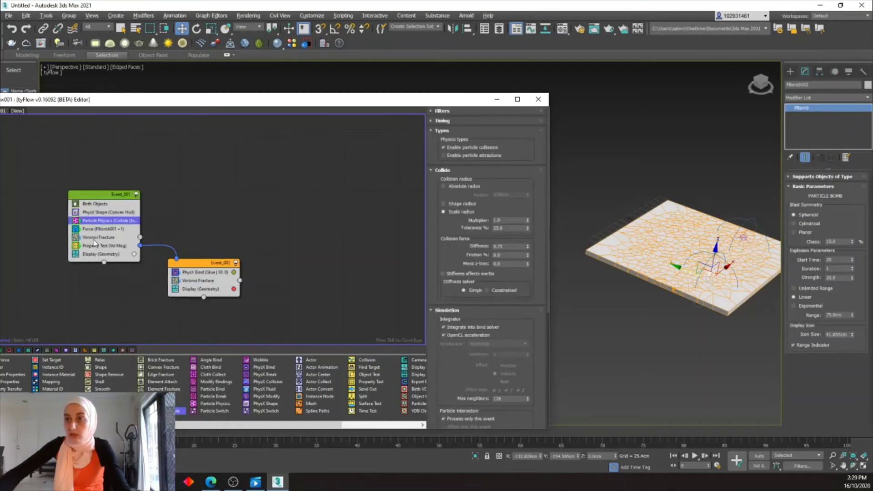
mouse_move(200, 272)
mouse_down()
mouse_move(77, 220)
mouse_move(76, 232)
mouse_move(77, 219)
mouse_move(245, 274)
mouse_move(199, 272)
mouse_up()
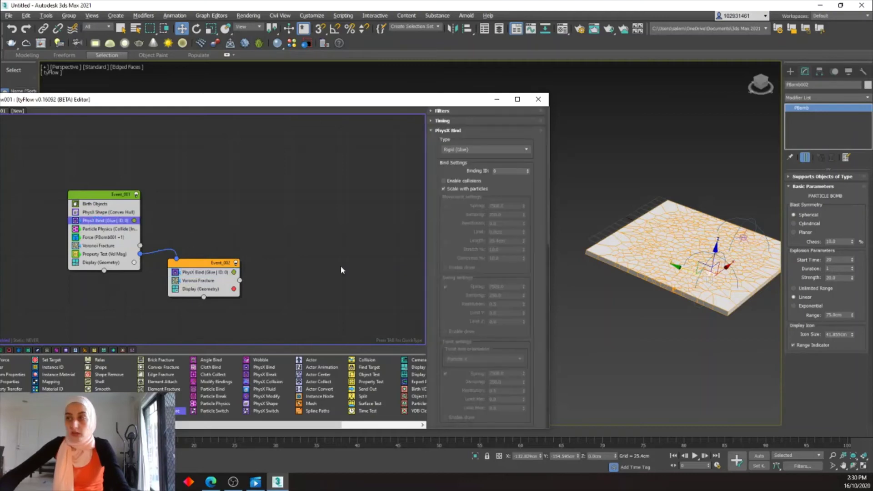
Add a Property Test operator below the Voronoi Fracture in the second event.
click(203, 279)
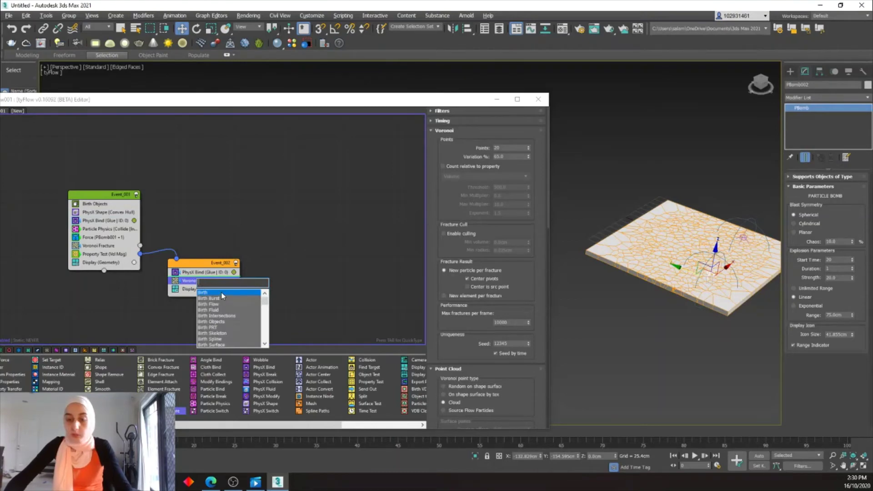
text(p)
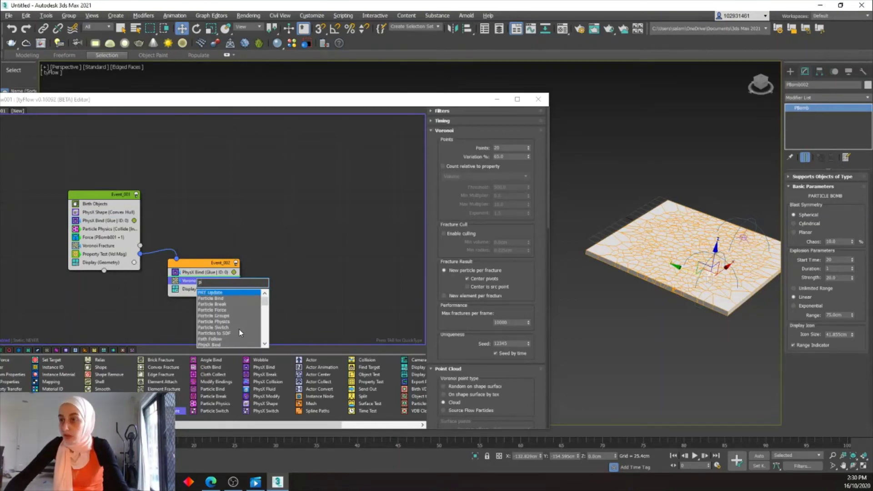
text(r)
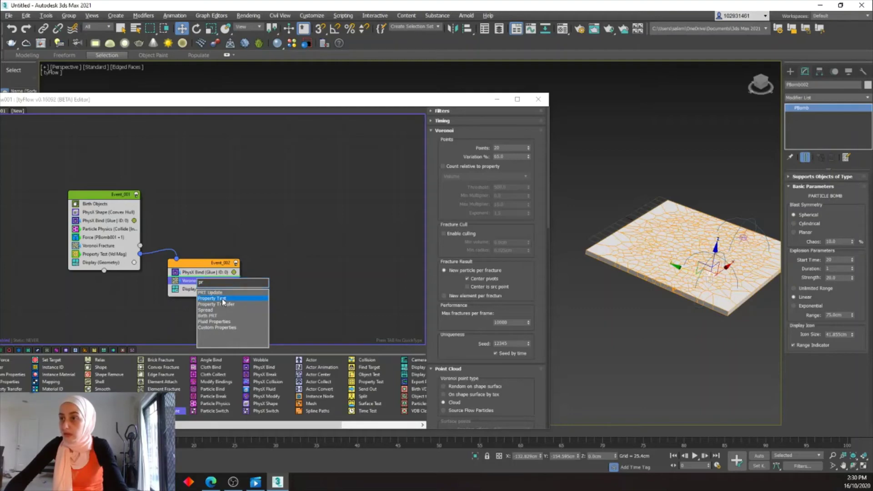
click(222, 299)
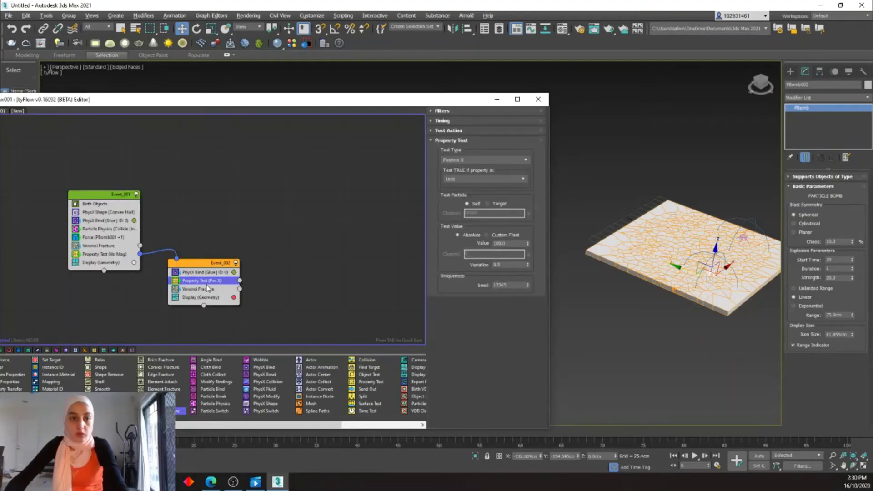
drag(207, 285, 216, 294)
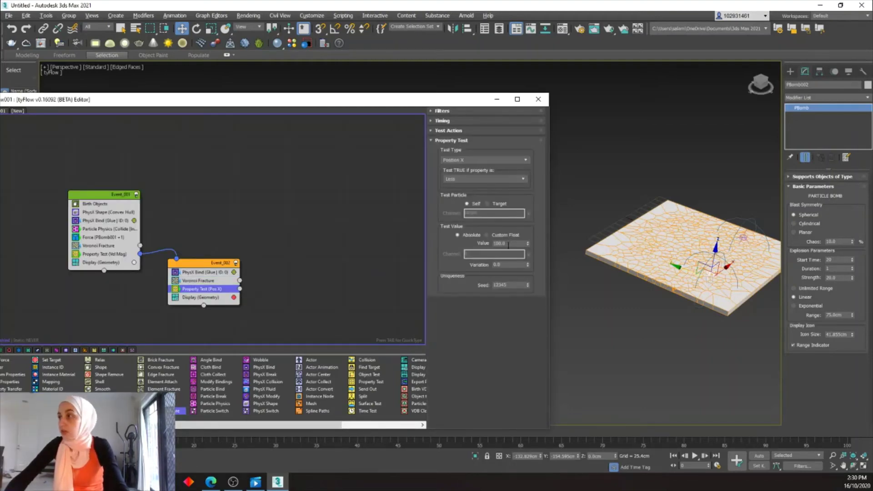
Configure the second event's Property Test to pass particles whose Velocity Magnitude is Greater than 12.
click(481, 161)
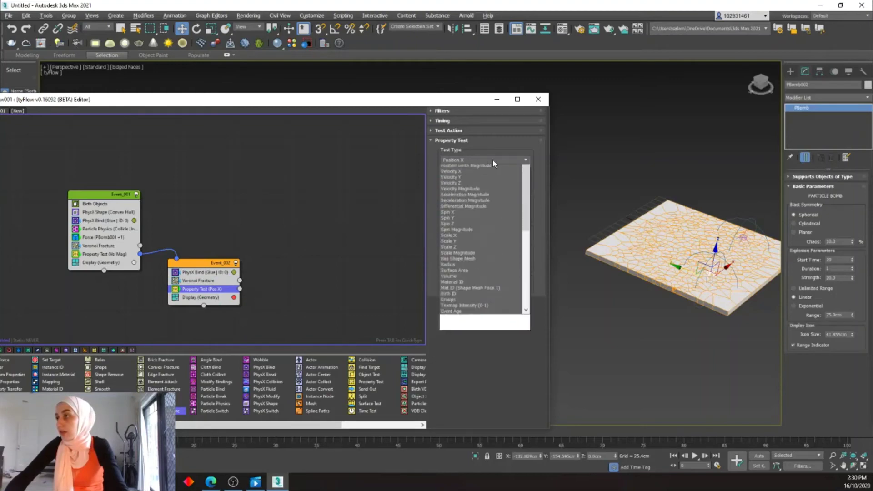
click(459, 214)
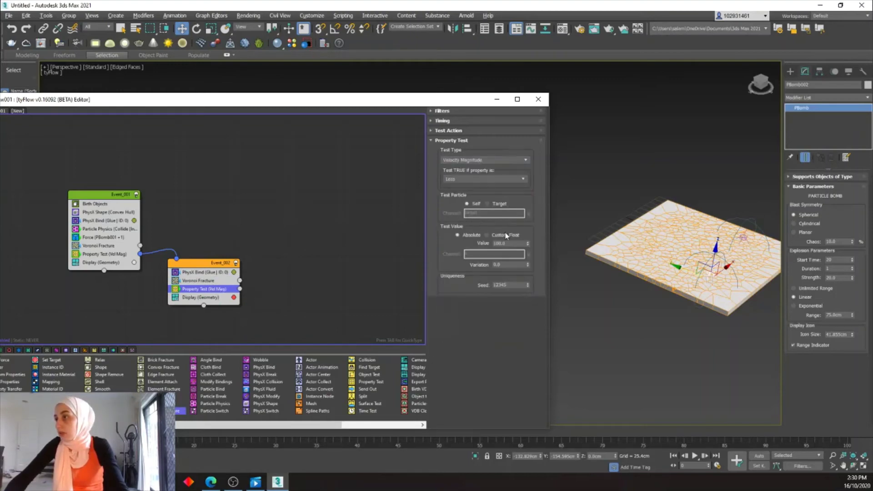
click(477, 180)
click(468, 198)
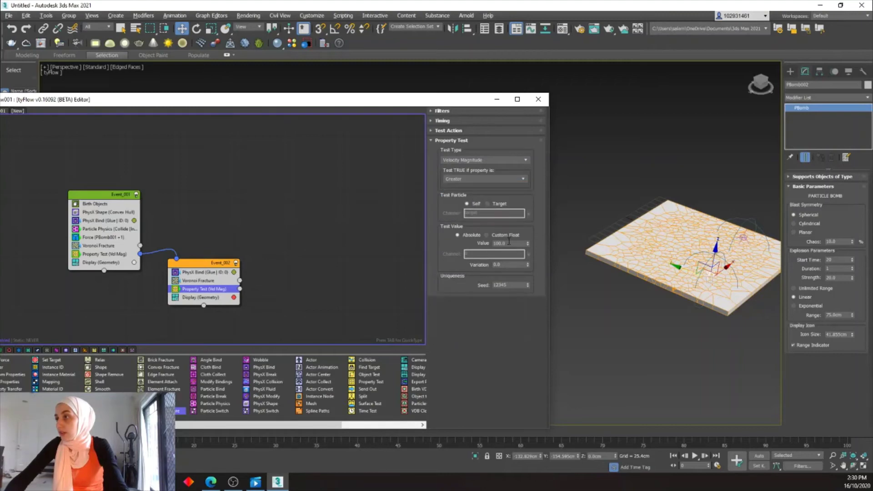
double_click(505, 243)
text(12)
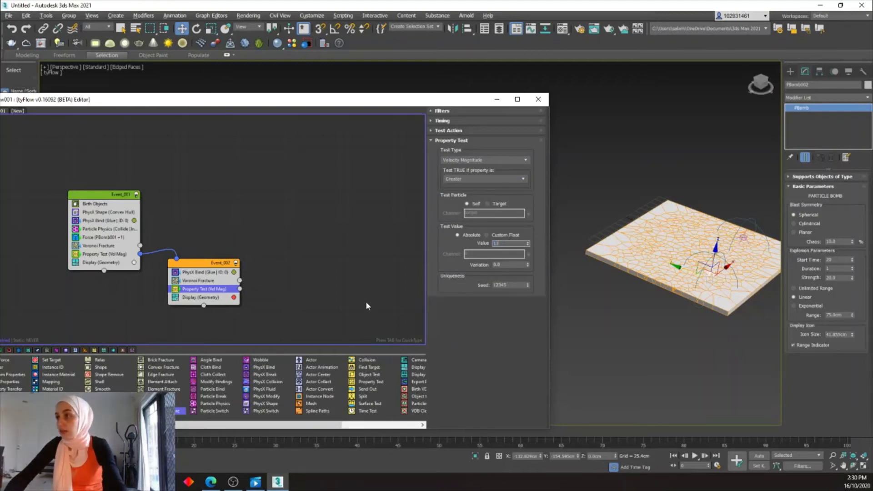
click(255, 269)
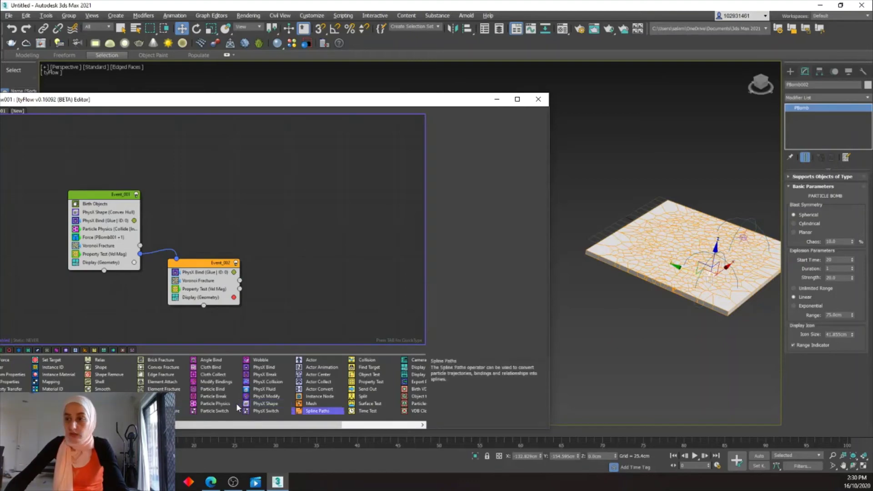
Create a third event with a Spawn operator and connect it to the second event's Property Test output.
scroll(237, 405, up, 5)
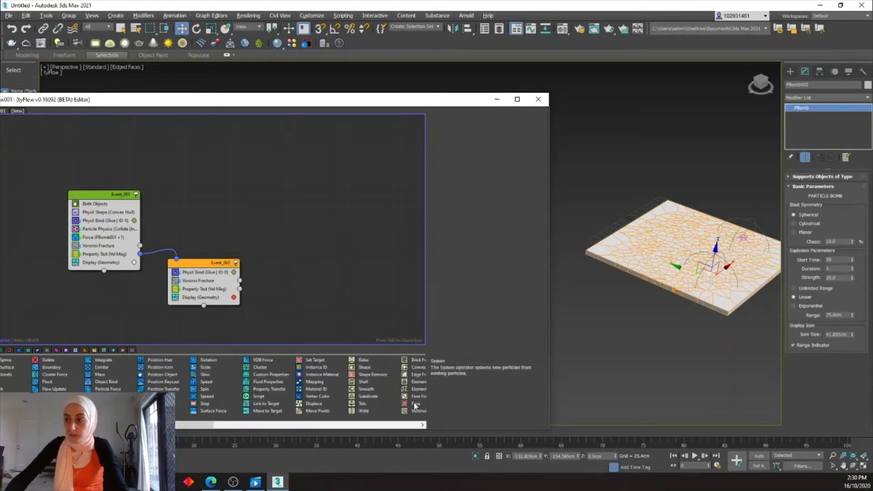
scroll(186, 421, up, 1)
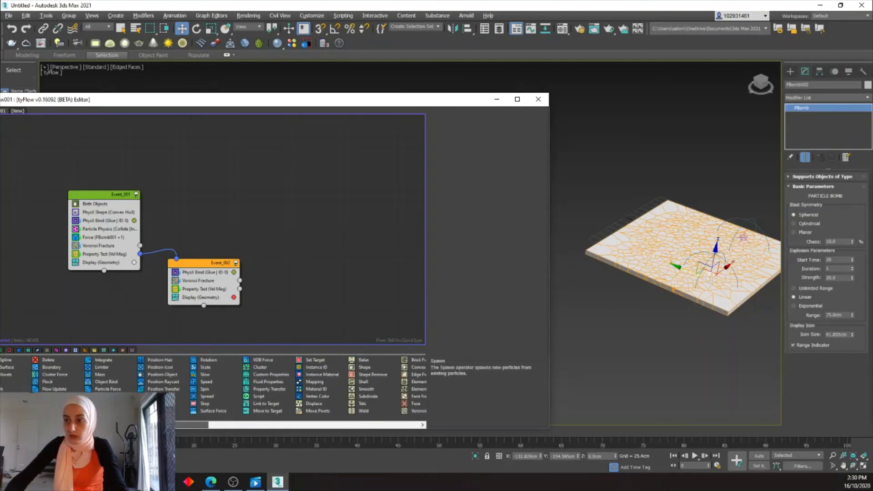
drag(48, 396, 278, 297)
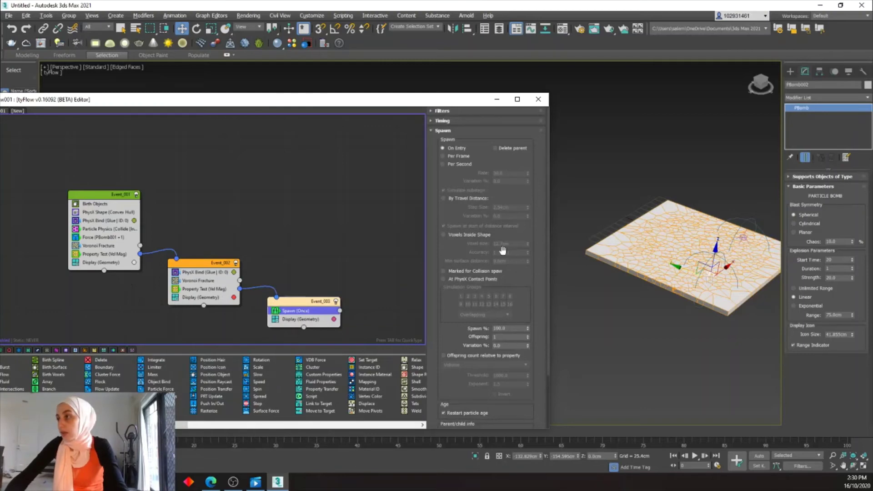
Set the Spawn operator's offspring count to 5.
double_click(507, 337)
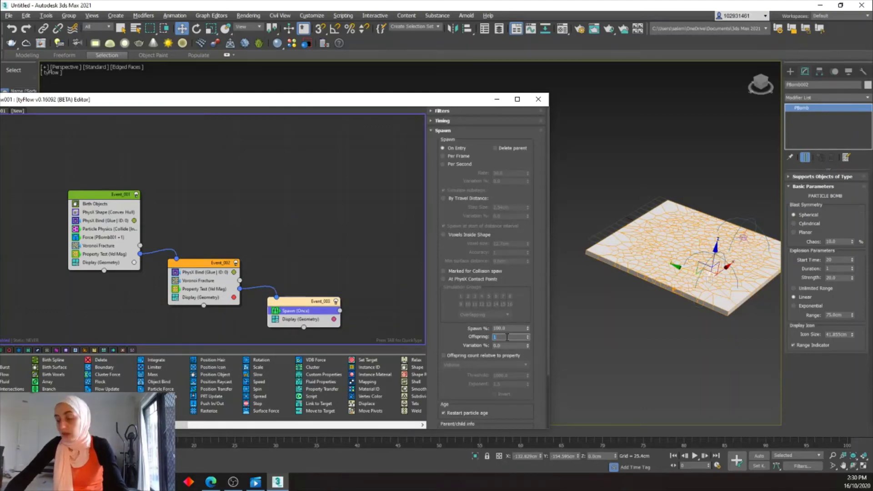
text(5)
key(Return)
click(510, 346)
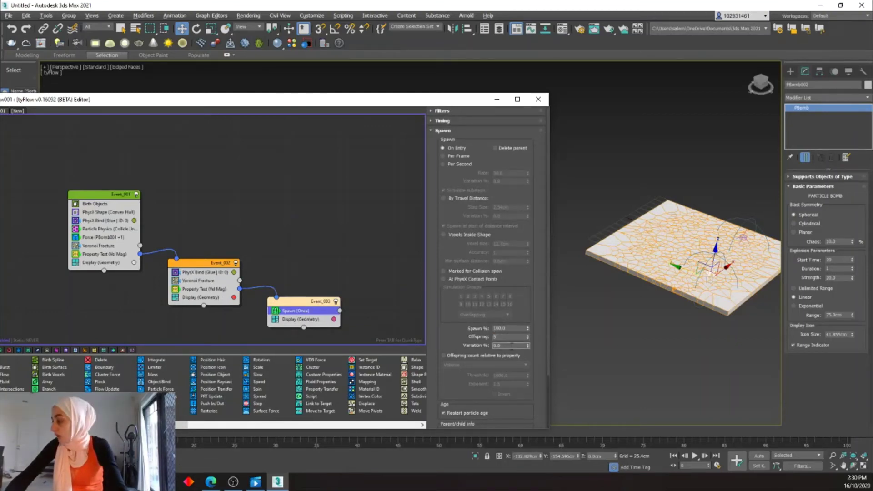
Set the Spawn operator's inherited velocity to 60% variation and 180 divergence.
scroll(486, 331, down, 3)
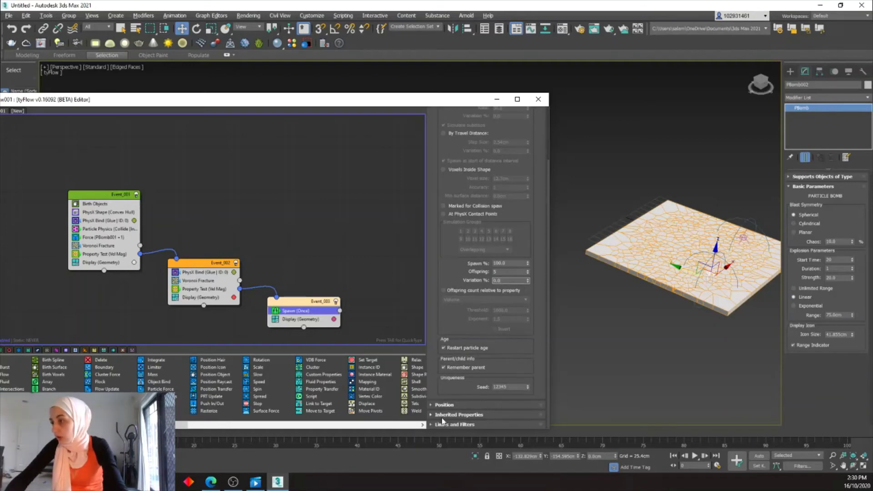
click(455, 414)
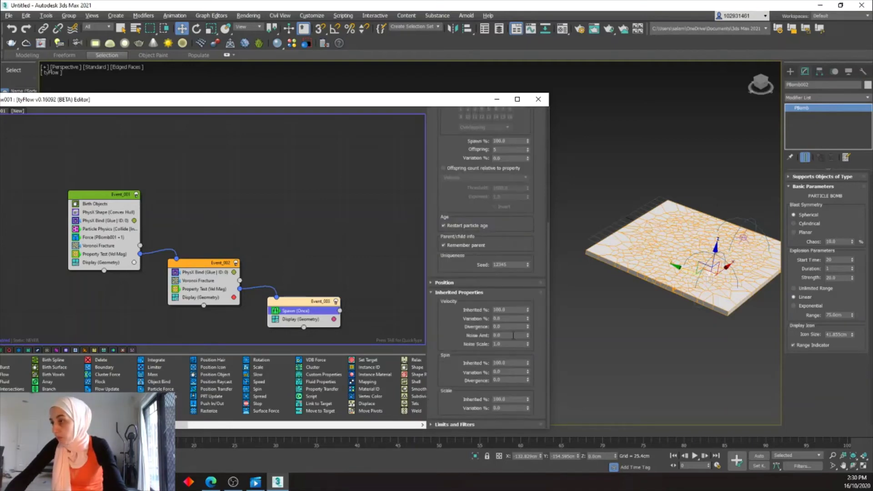
click(500, 318)
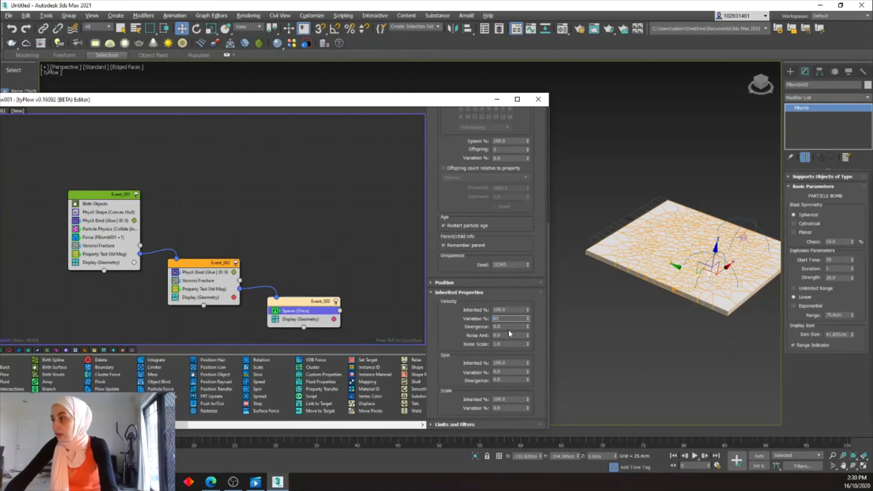
click(510, 326)
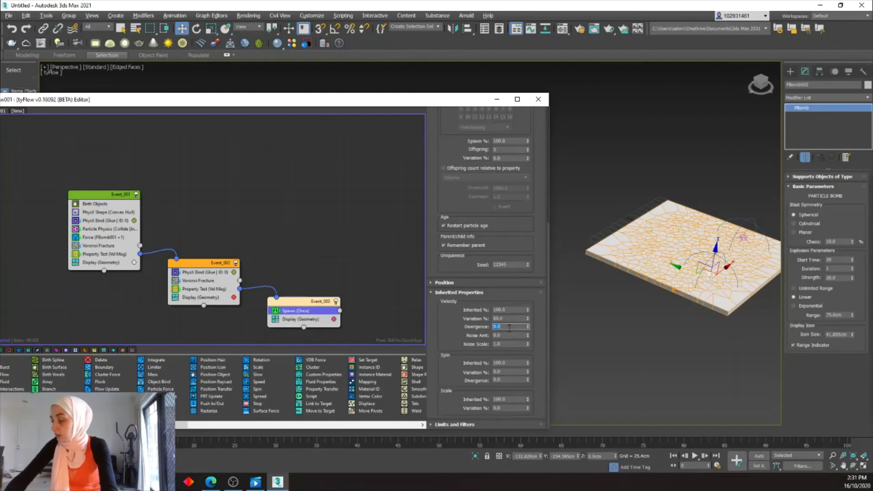
text(180)
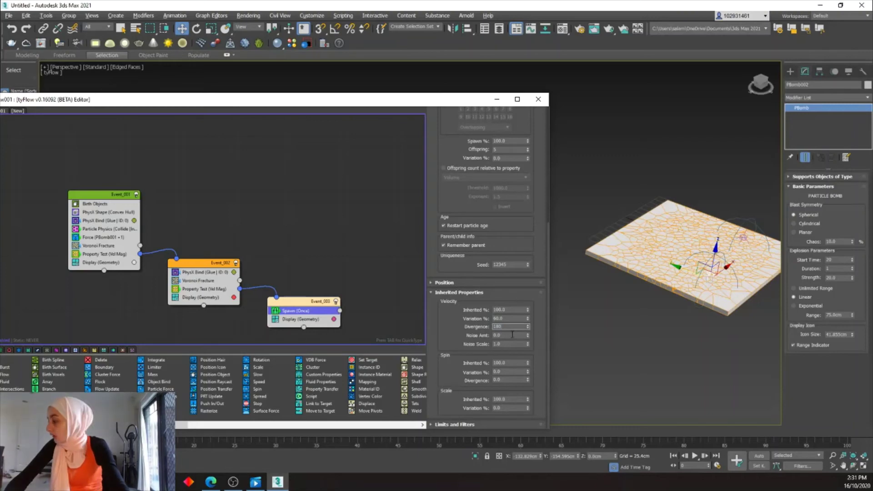
Preview the blast simulation with the spawned debris and return to the first frame.
click(615, 383)
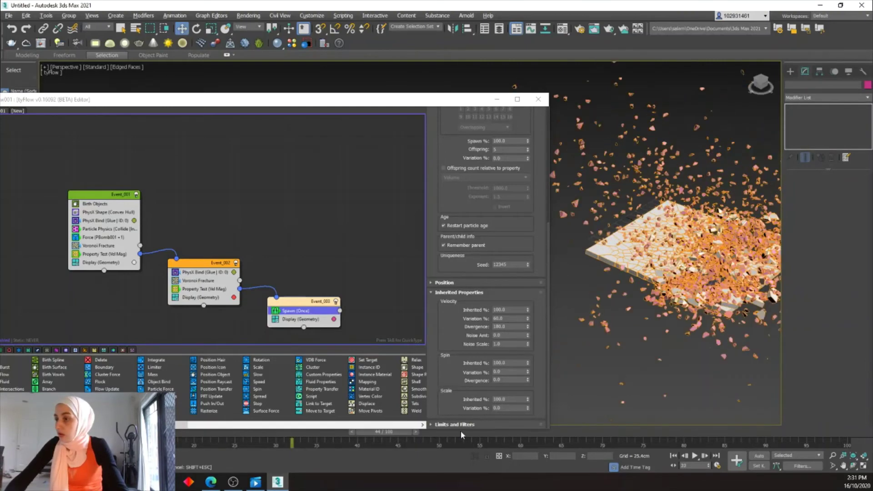
key(shift+Escape)
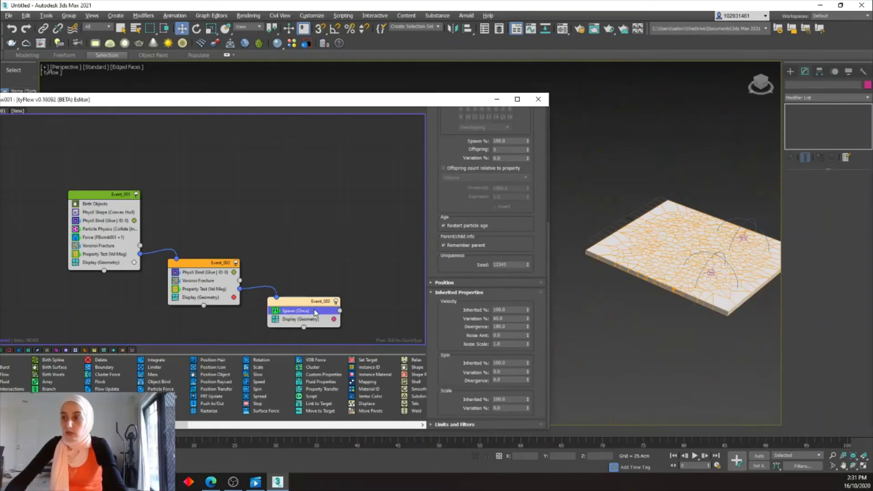
Add a Slow operator above Spawn in the third event and adjust its linked X, Y and Z velocity percentages.
key(Tab)
text(s)
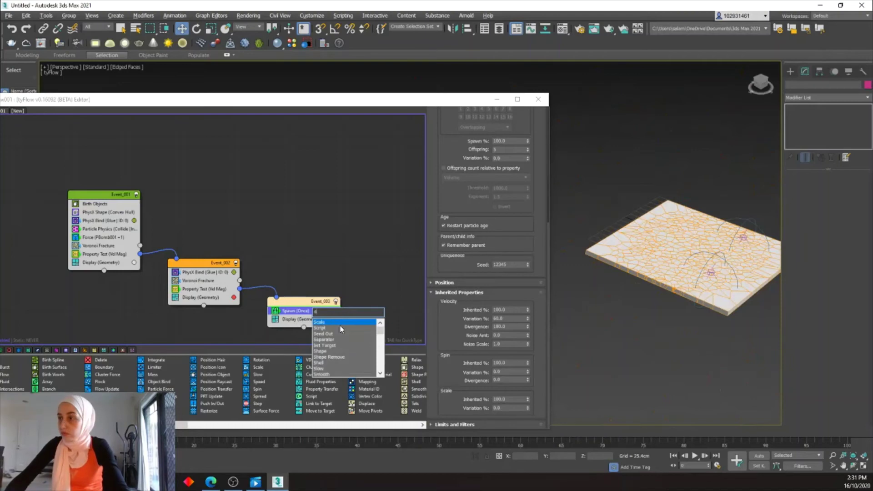
click(321, 369)
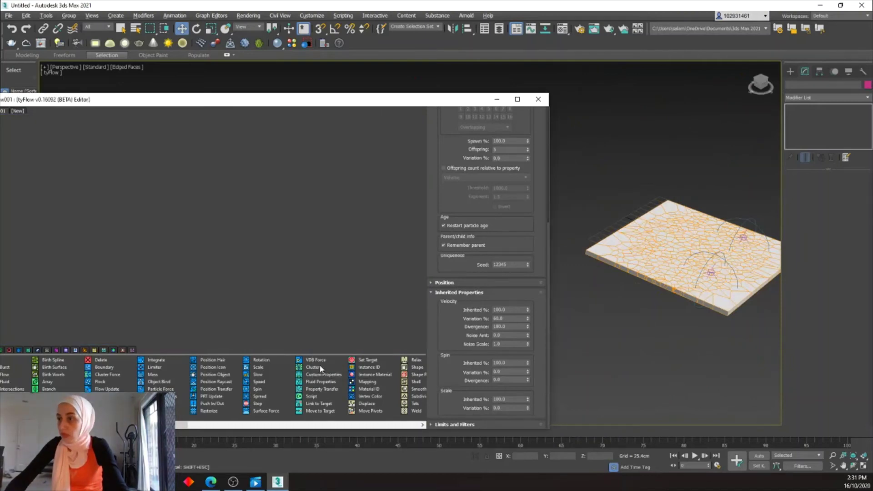
double_click(496, 158)
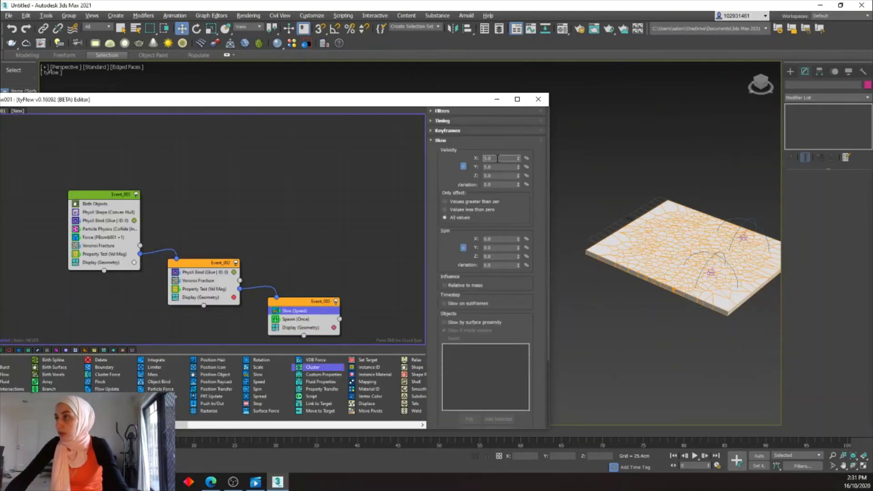
click(375, 281)
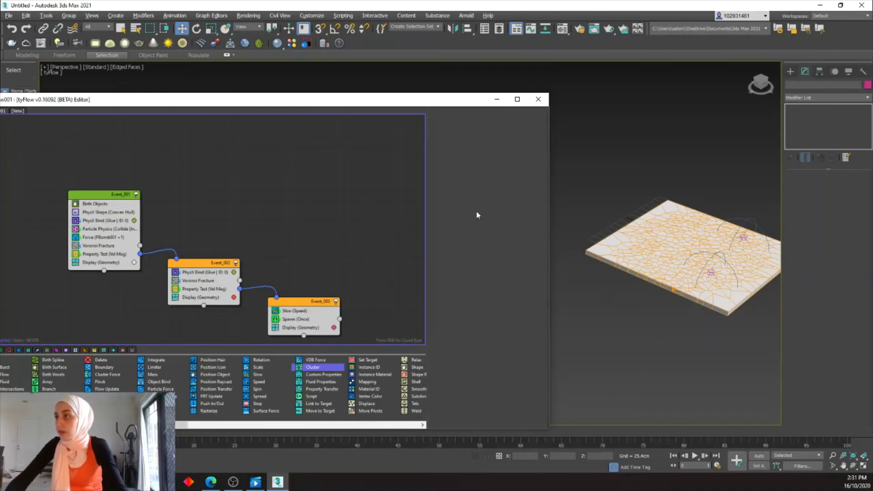
Add a Scale operator at the start of the third event and set its linked X, Y and Z scale to 70%.
double_click(304, 313)
text(s)
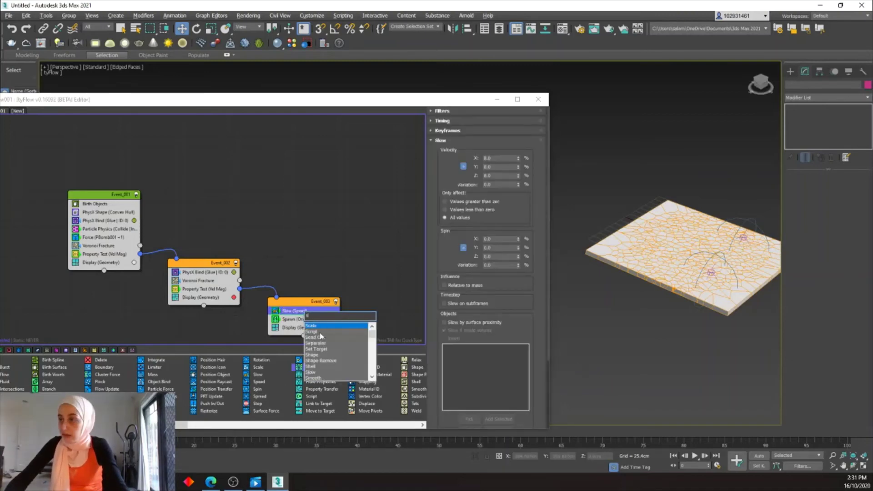
click(317, 326)
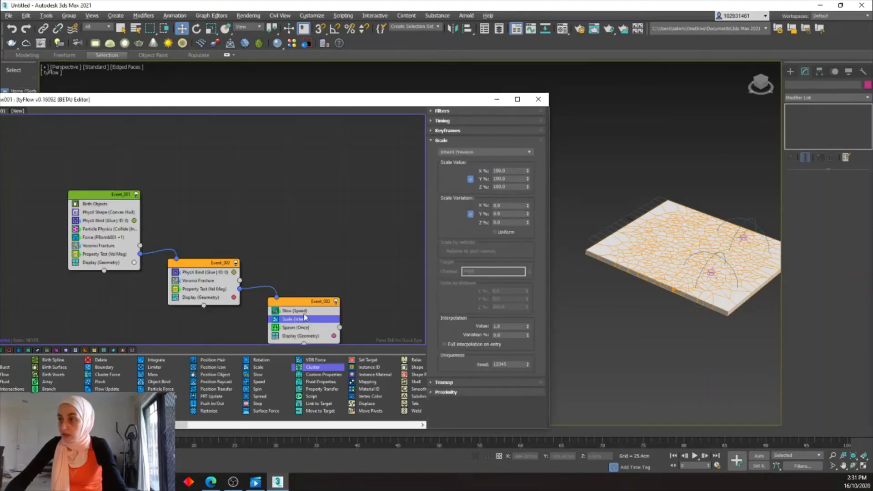
click(507, 171)
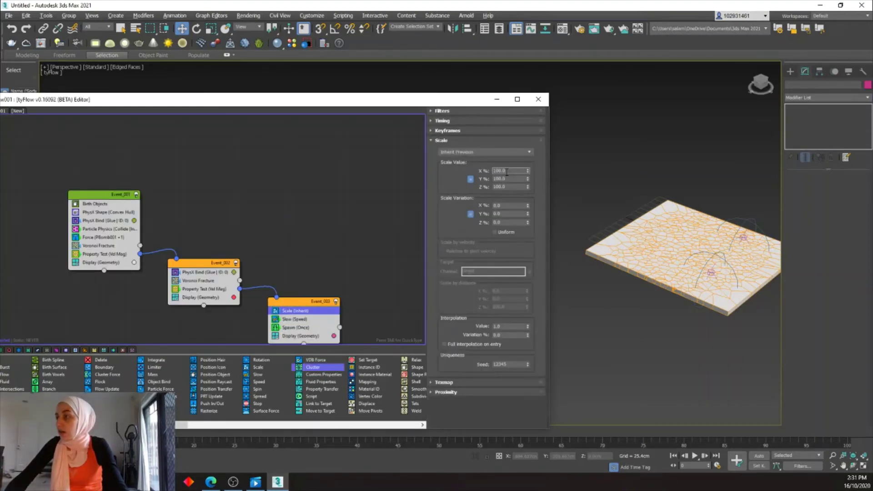
text(7)
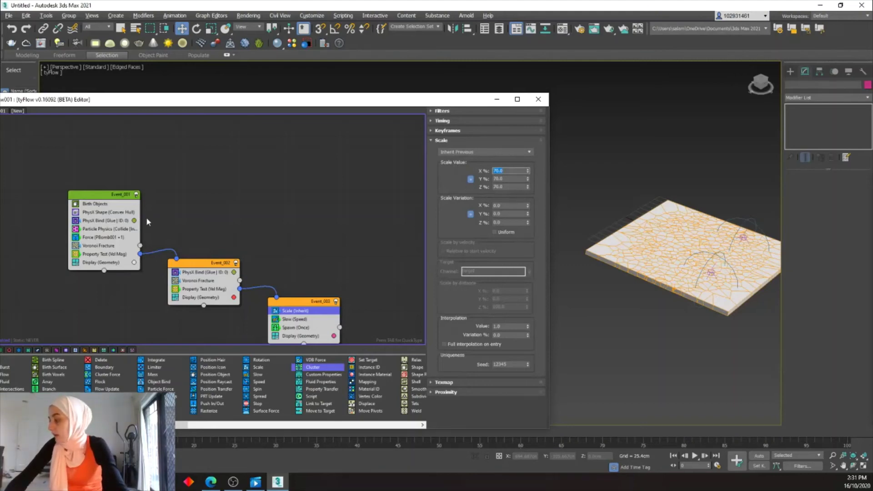
Clone the second particle bomb along the Y axis to a third spot on the slab and set the copy's start time to 40.
scroll(709, 273, up, 3)
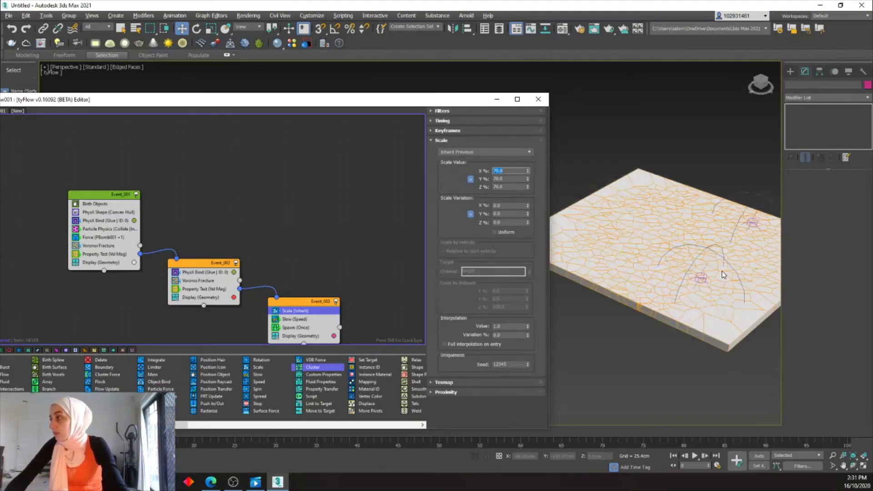
click(699, 280)
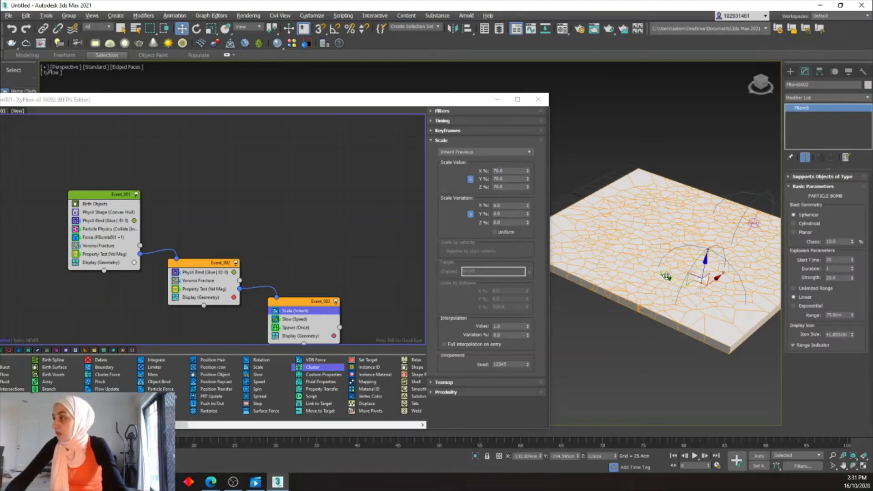
drag(666, 277, 585, 253)
click(444, 279)
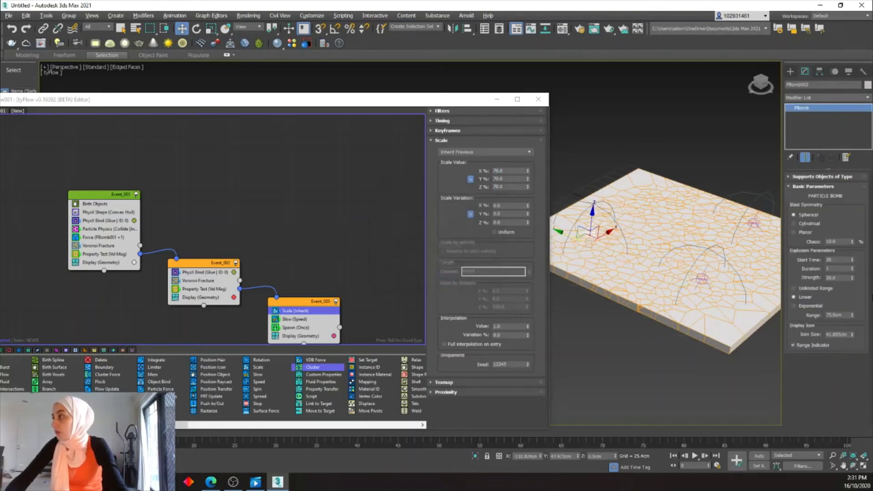
double_click(839, 260)
text(40)
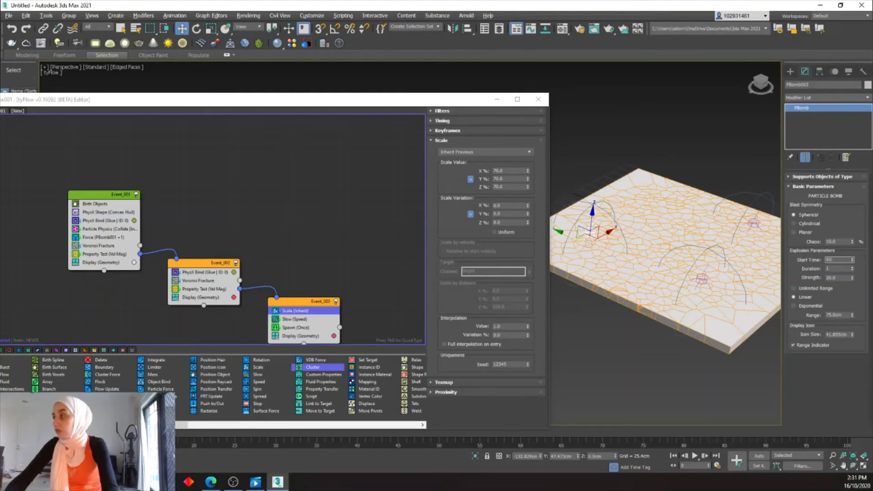
key(Return)
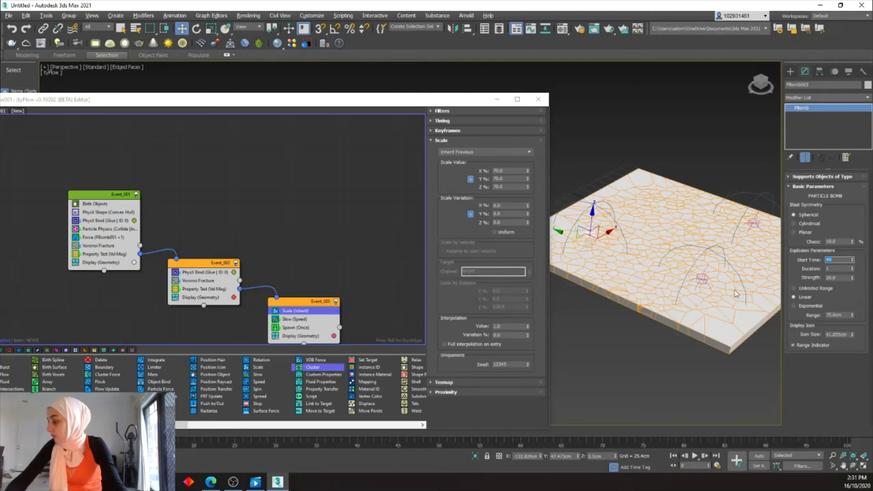
Add a Mesh operator below Birth Objects in the first event and copy it into the second and third events.
click(89, 212)
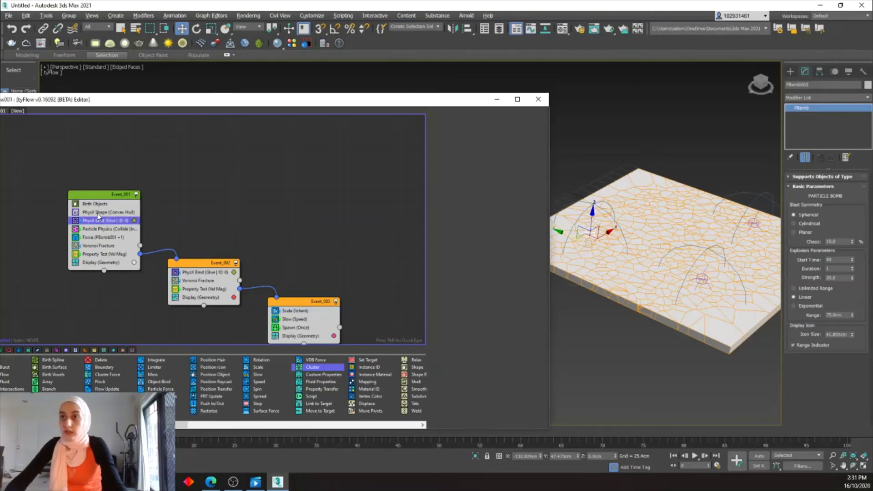
double_click(101, 214)
text(m)
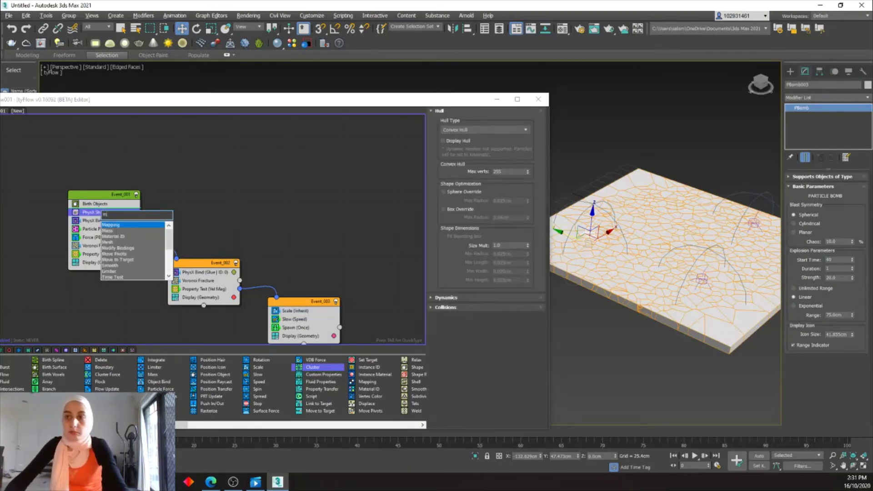
click(111, 242)
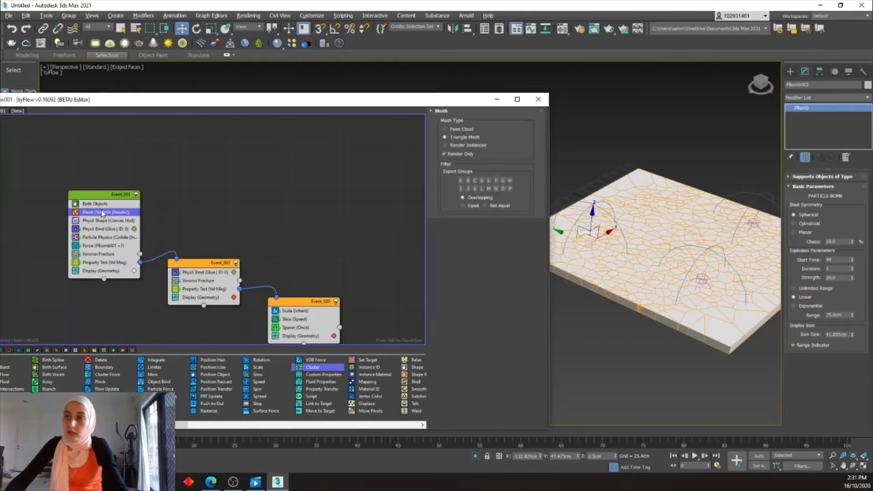
drag(103, 214, 293, 309)
drag(192, 282, 191, 271)
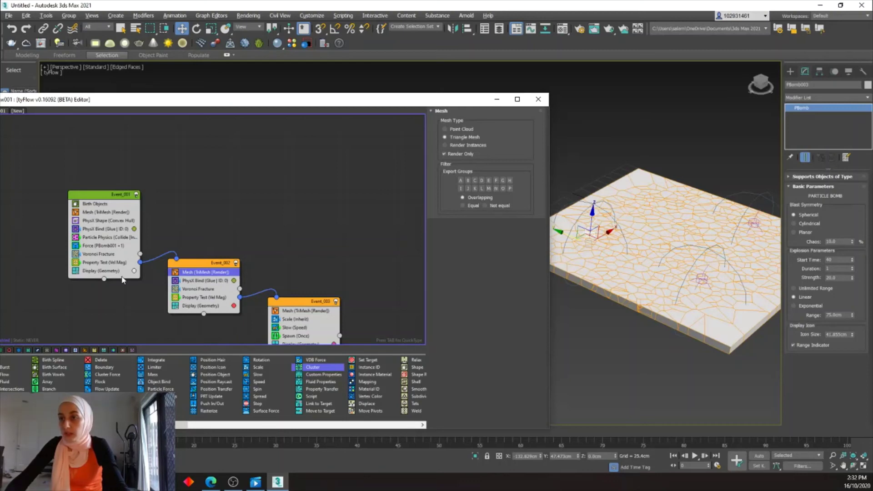
Copy the first event's Display operator into the second and third events and delete the third event's original Display.
drag(114, 270, 191, 309)
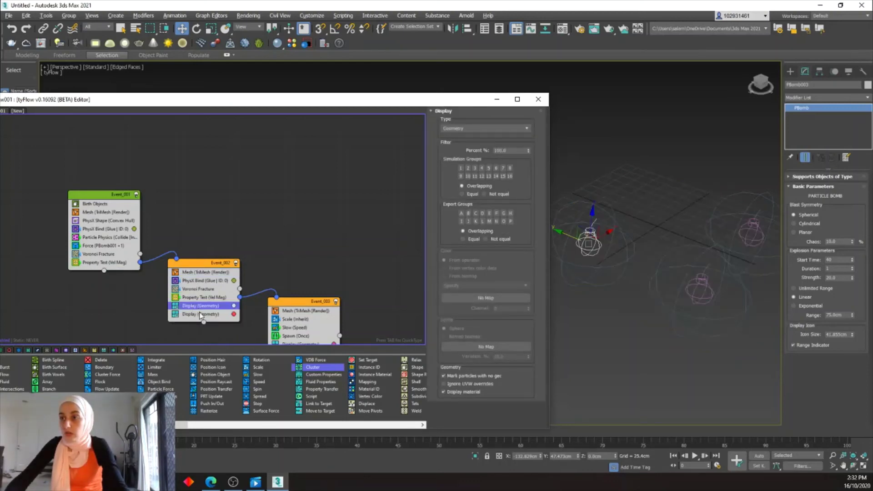
click(253, 325)
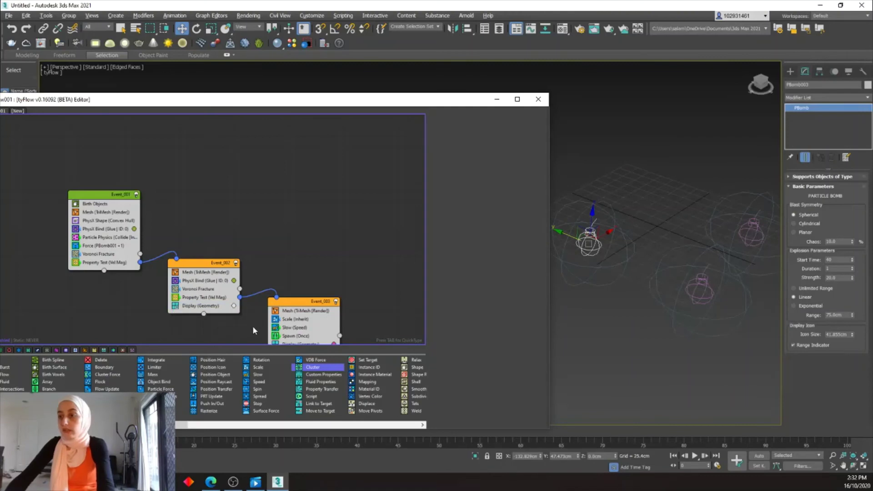
click(210, 306)
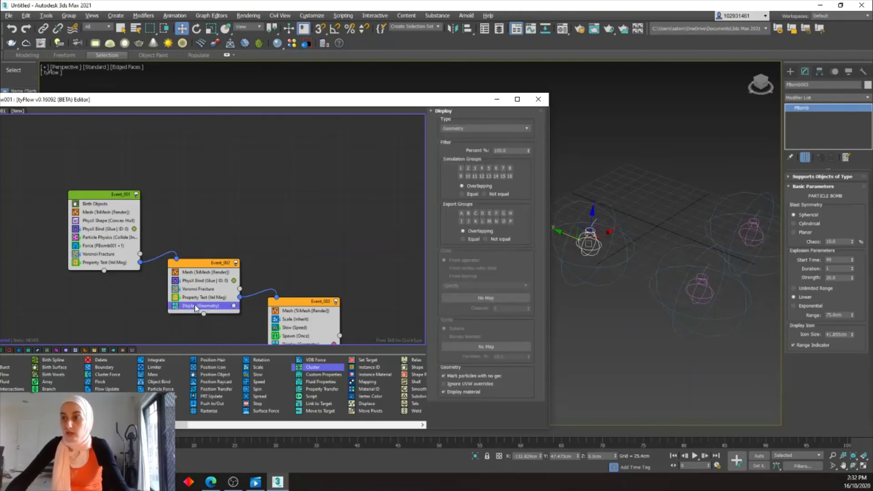
ctrl+drag(195, 308, 298, 342)
scroll(291, 298, down, 1)
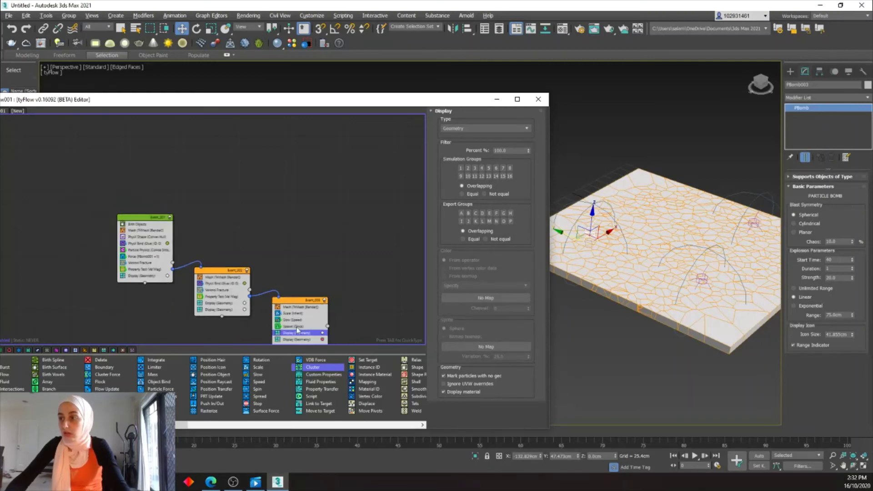
mouse_move(306, 300)
mouse_down()
mouse_move(313, 284)
mouse_move(301, 286)
mouse_move(300, 296)
mouse_up()
click(312, 324)
key(Delete)
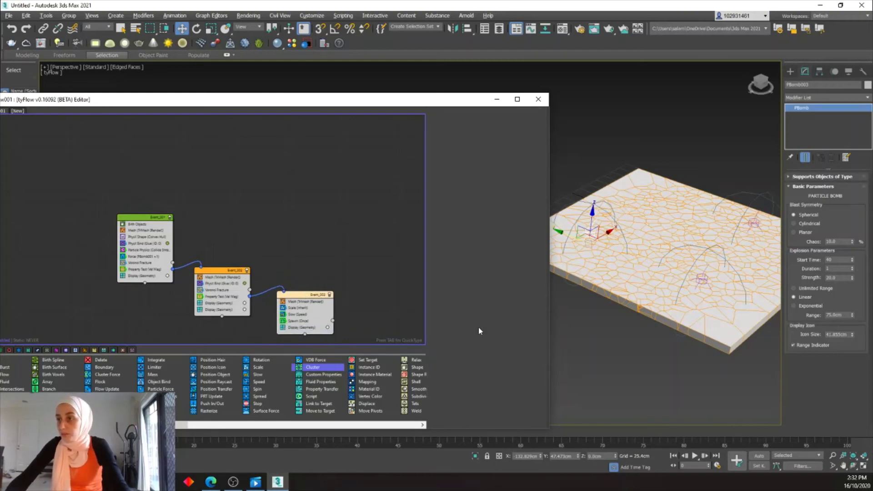
Play the simulation and add the third particle bomb, PBomb003, to the first event's Force operator.
key(slash)
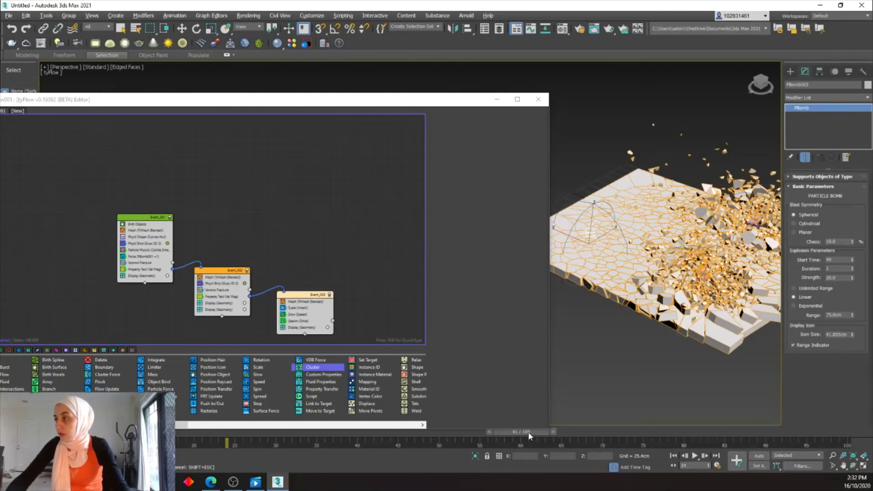
click(137, 257)
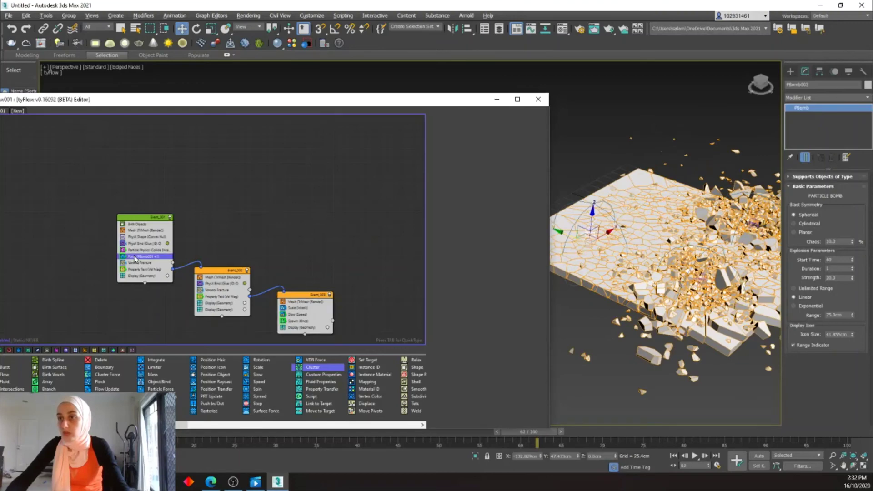
click(469, 237)
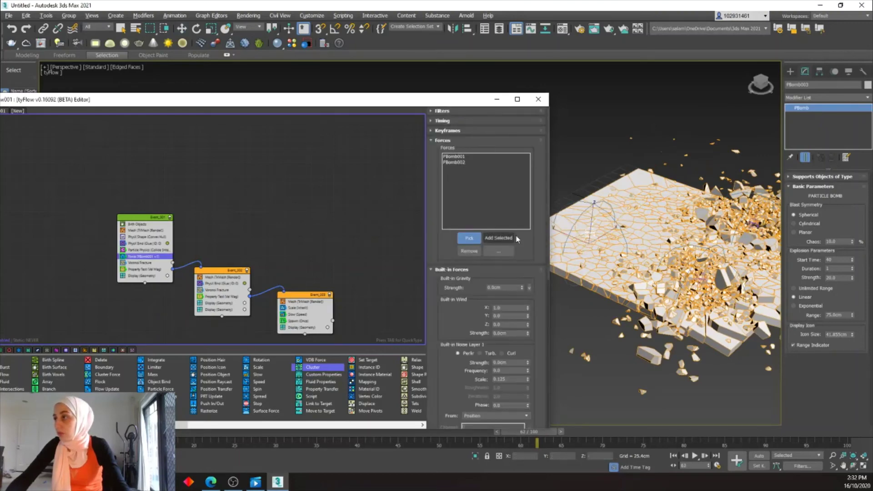
click(589, 237)
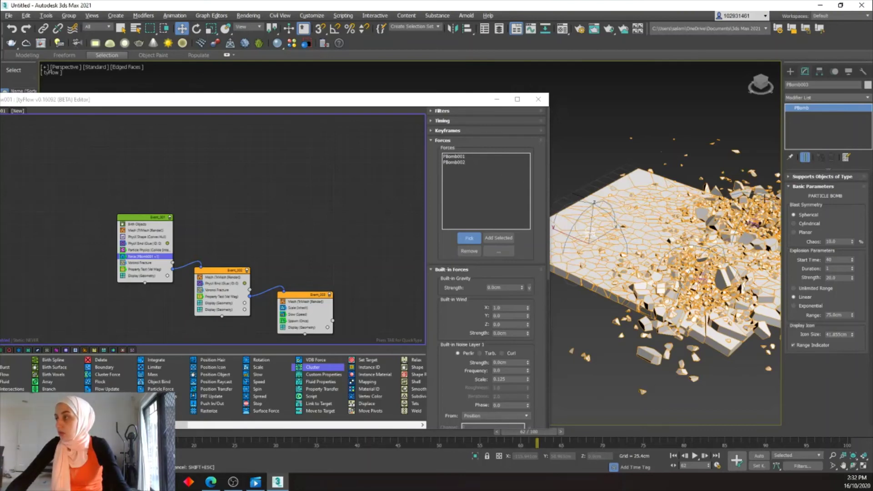
click(581, 295)
Examine the shattered slab and flying debris around the three bombs up close and from farther away.
scroll(582, 294, down, 4)
scroll(597, 242, up, 4)
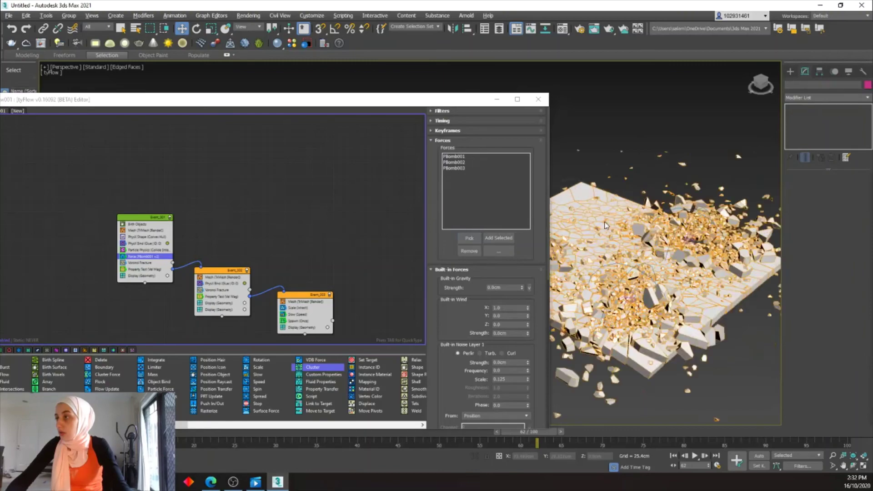
scroll(597, 242, down, 6)
scroll(598, 241, up, 4)
scroll(704, 204, down, 6)
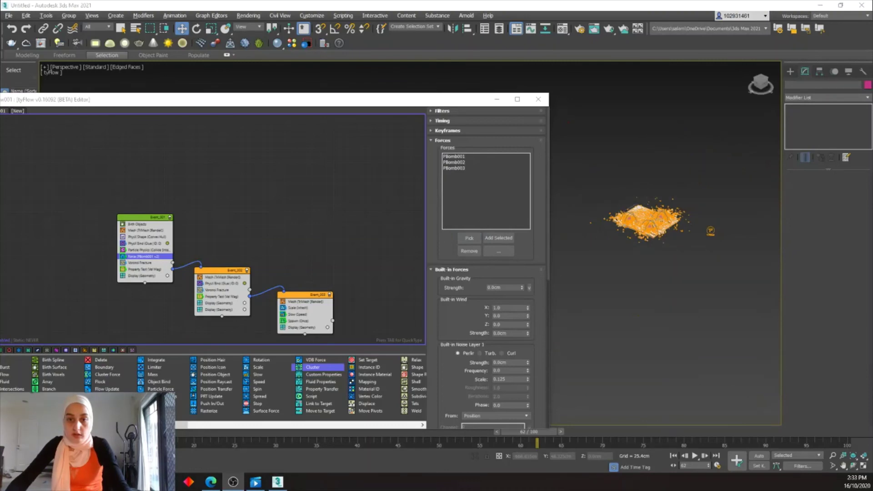
scroll(752, 120, up, 3)
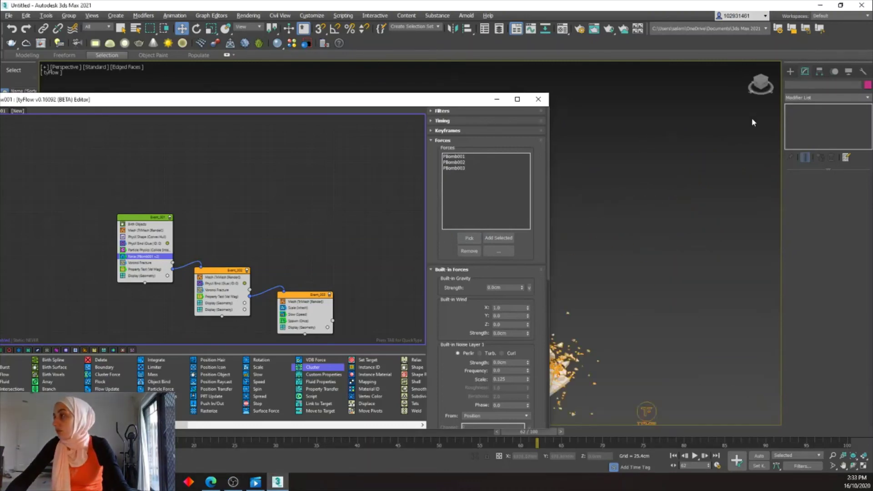
scroll(675, 242, down, 4)
scroll(674, 243, up, 3)
Close the tyFlow editor and place a VRayPlane in the scene beside the fractured slab.
click(790, 71)
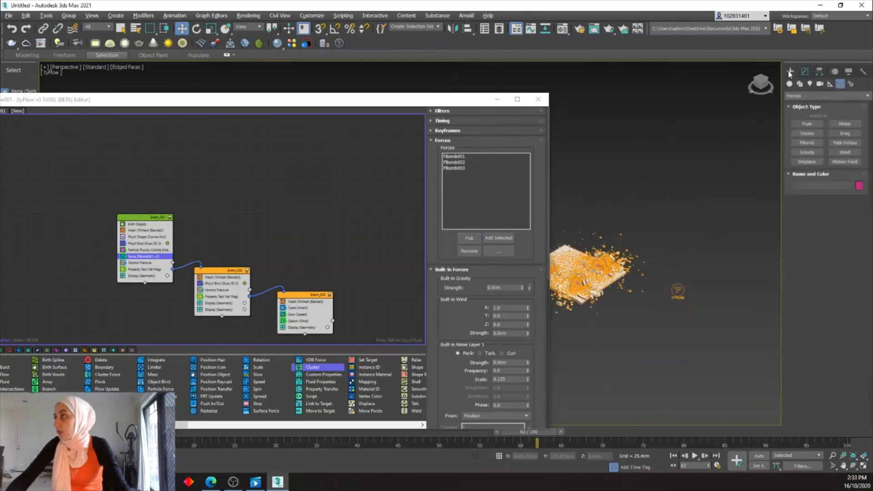
click(537, 99)
scroll(581, 254, up, 5)
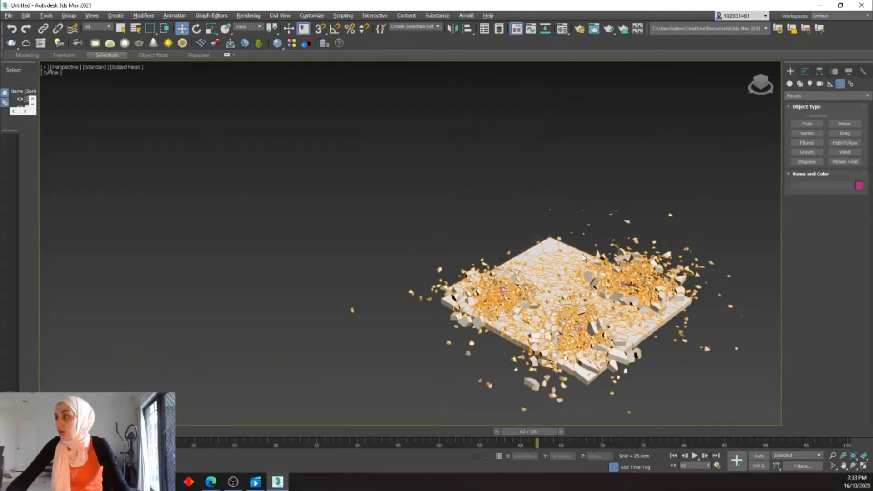
scroll(610, 262, down, 4)
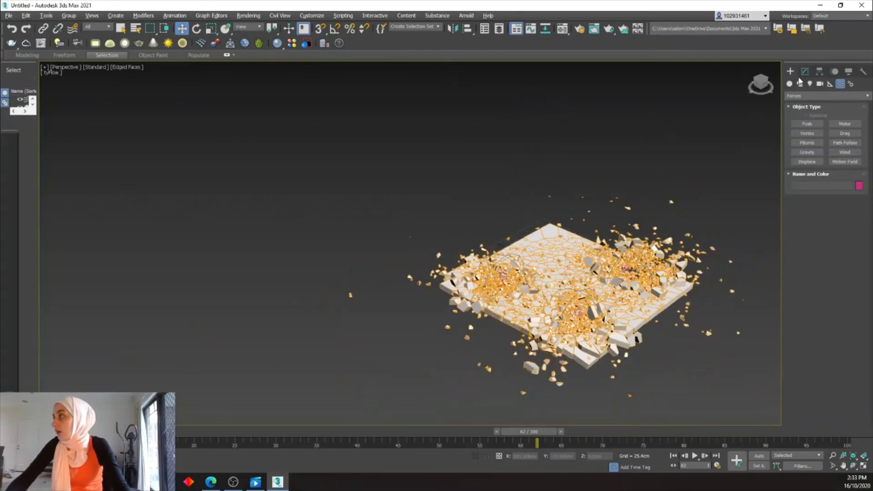
click(839, 95)
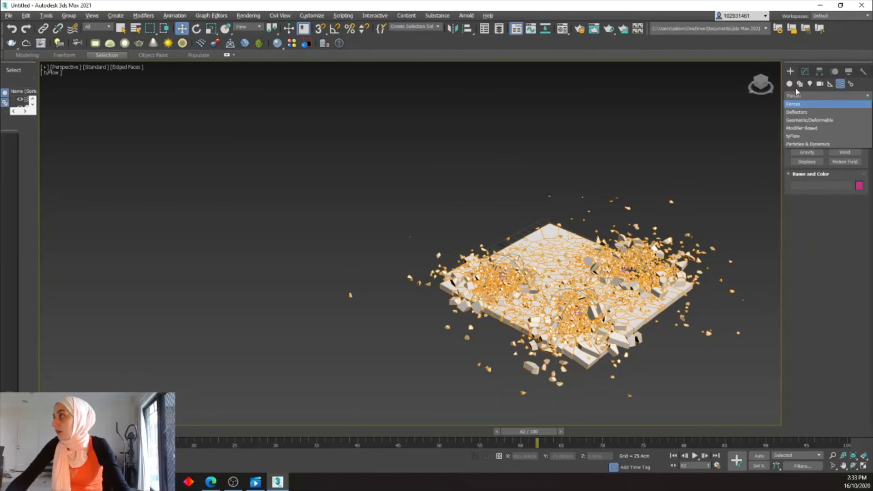
click(789, 84)
click(839, 96)
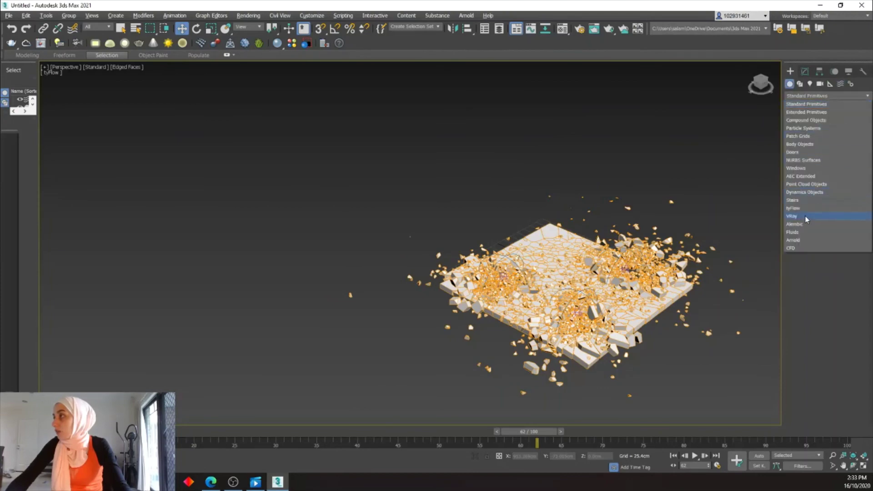
click(805, 217)
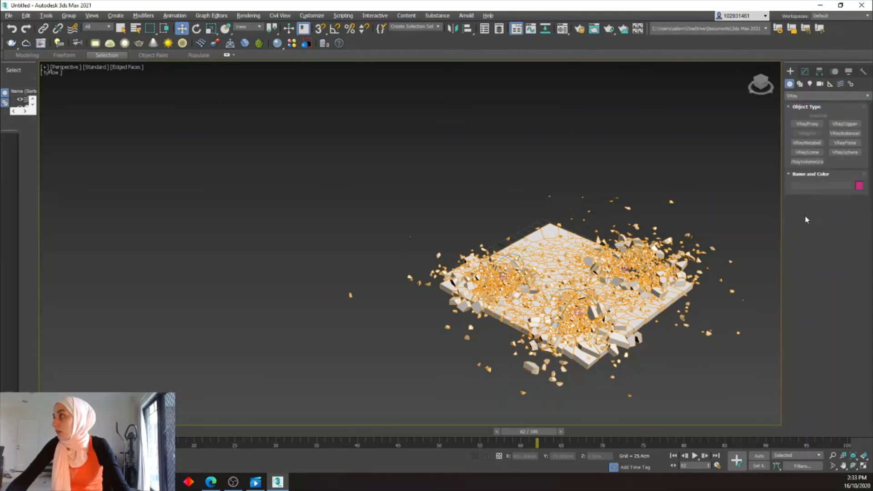
click(845, 143)
scroll(653, 185, down, 5)
click(717, 214)
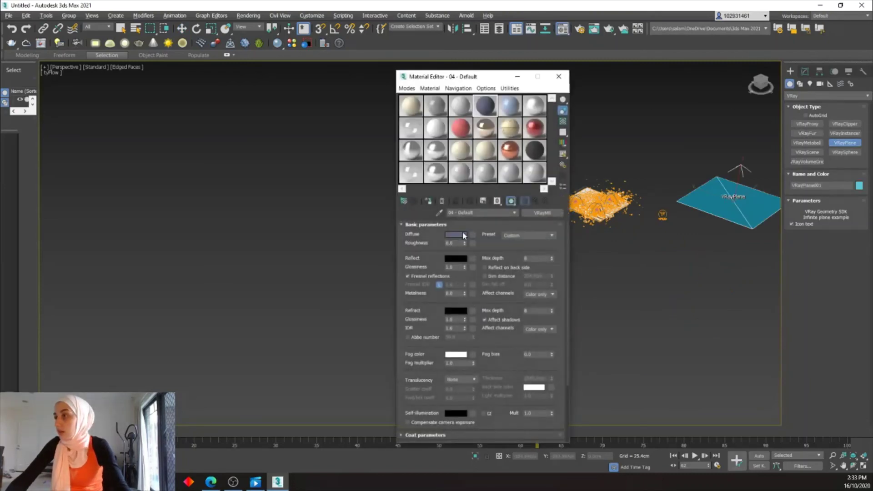
right_click(755, 222)
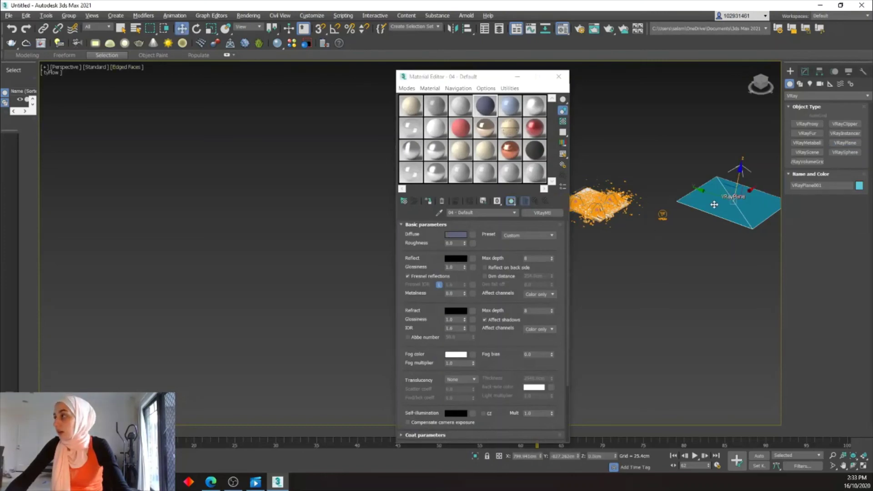
Assign the 04 - Default VRay material to the VRayPlane.
click(419, 202)
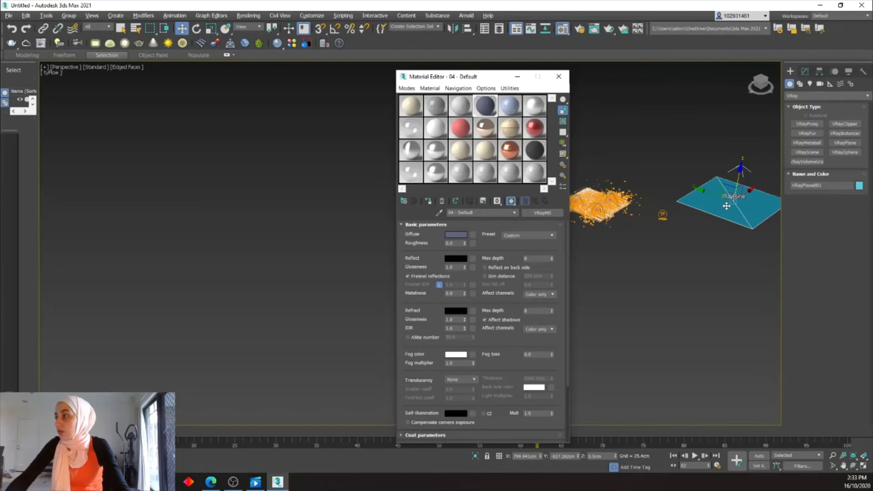
scroll(724, 196, down, 2)
scroll(723, 195, up, 3)
scroll(709, 214, down, 3)
scroll(630, 218, up, 3)
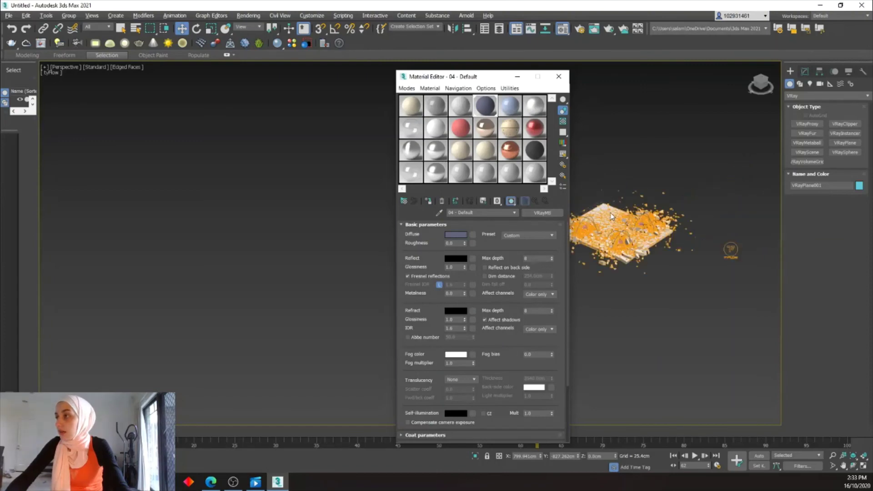
Assign the 03 - Default concrete material to the tyFlow object and close the Material Editor.
click(611, 216)
click(461, 109)
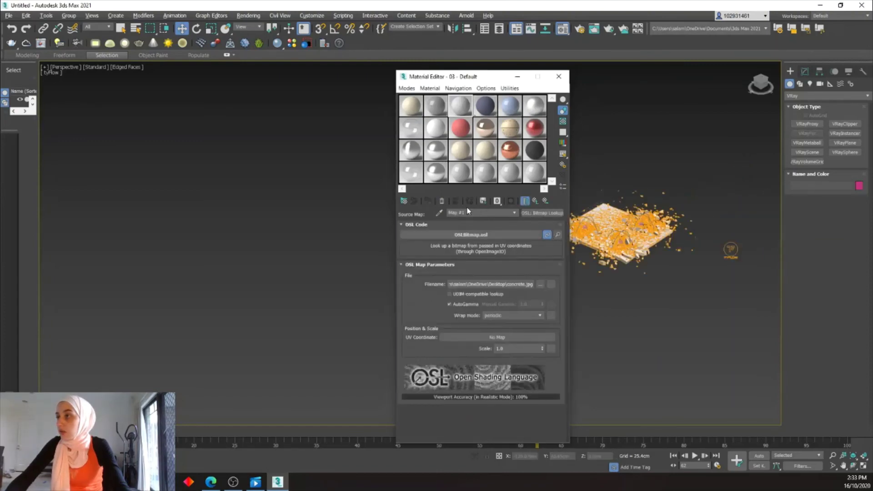
click(731, 249)
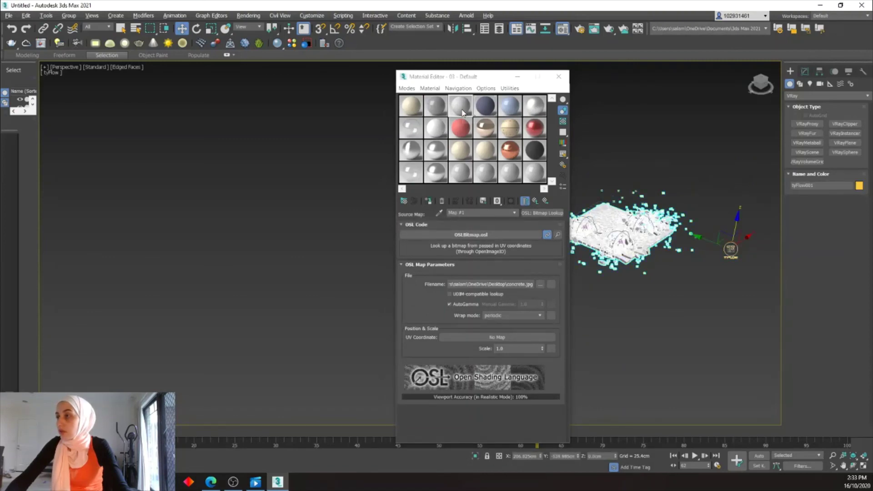
click(428, 200)
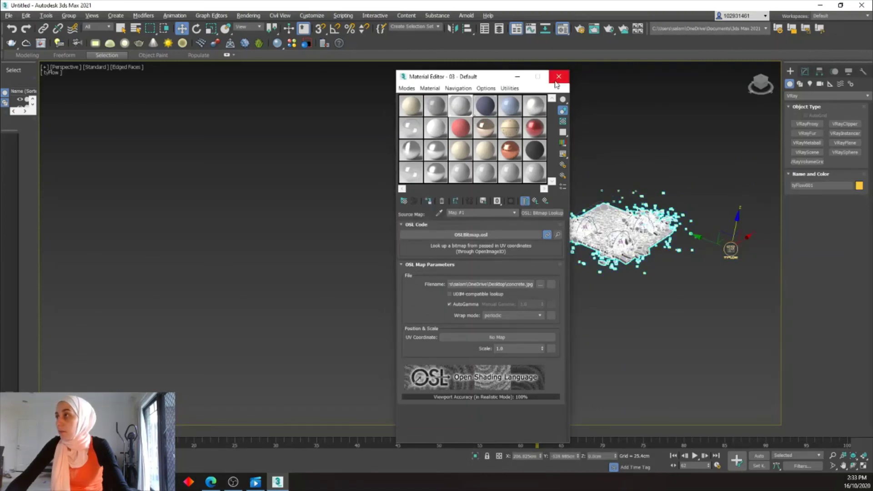
click(559, 76)
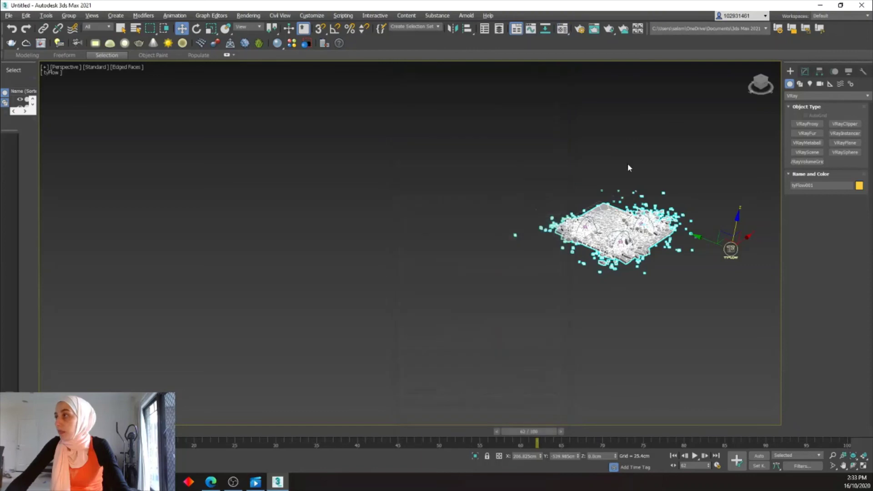
click(810, 84)
click(807, 133)
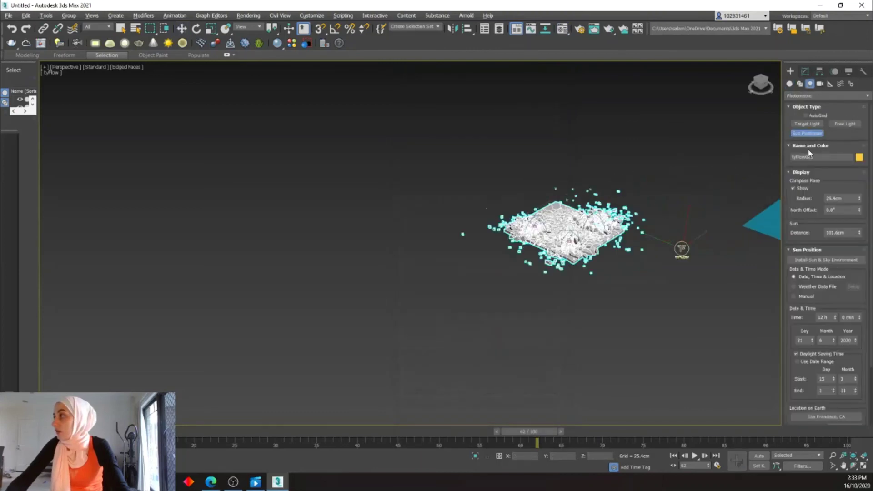
scroll(731, 231, down, 3)
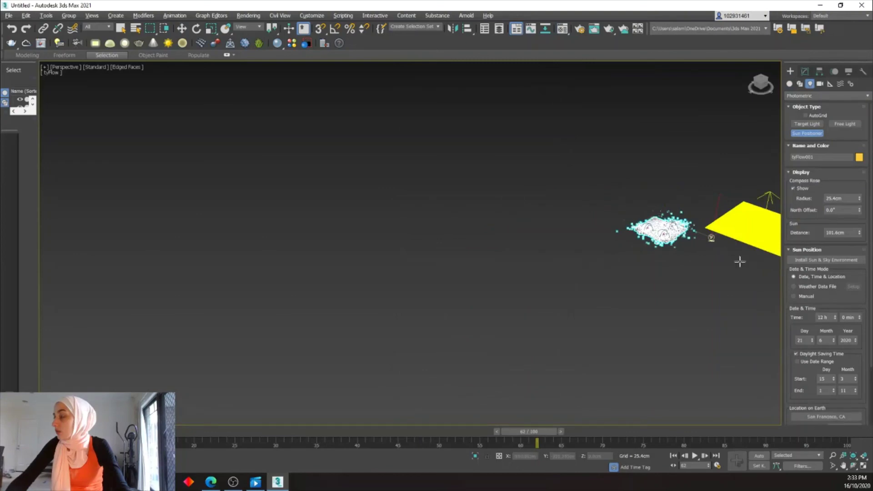
drag(739, 261, 738, 221)
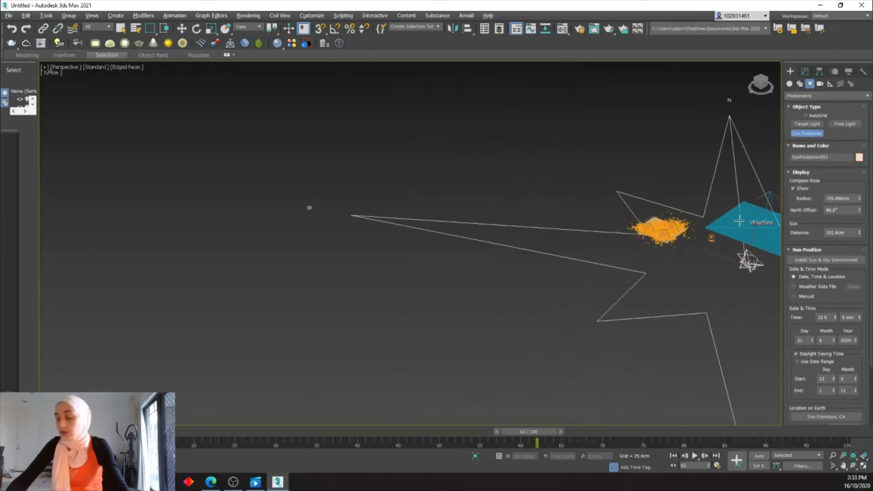
right_click(738, 220)
Create a VRaySun beside the VRayPlane aimed at the fractured slab, and add a VRaySky environment map.
click(813, 96)
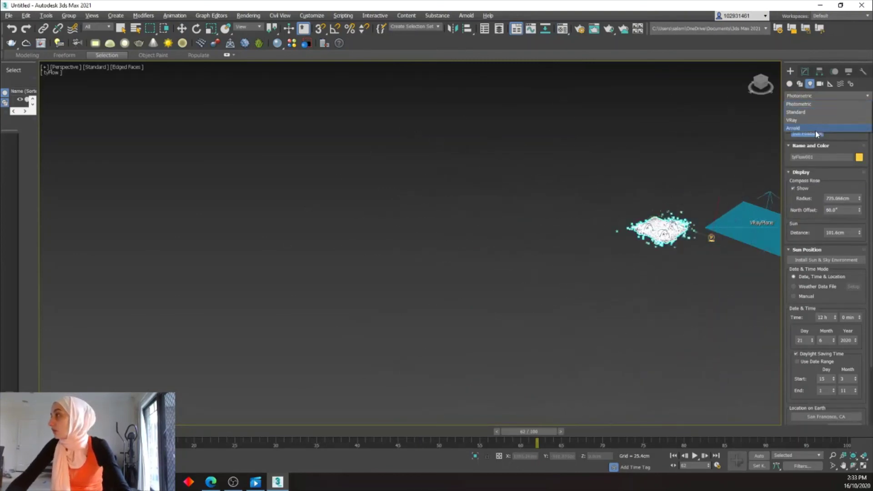
click(803, 121)
click(845, 133)
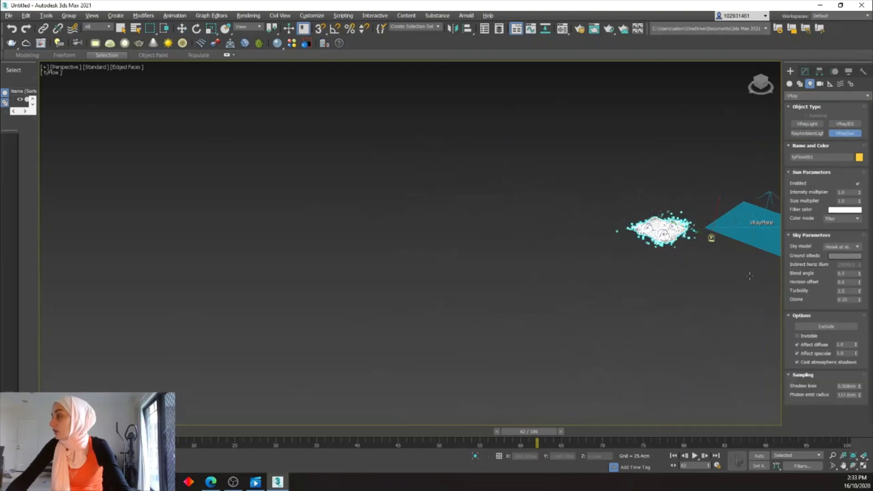
drag(750, 276, 657, 229)
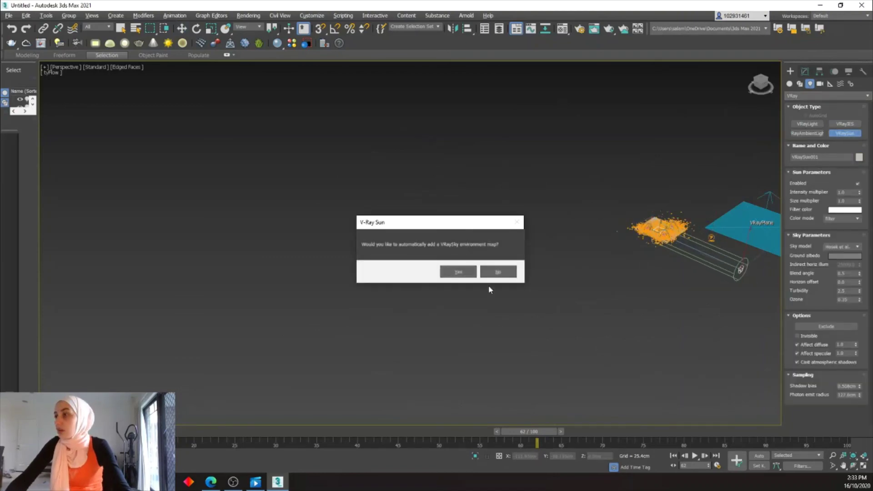
click(458, 271)
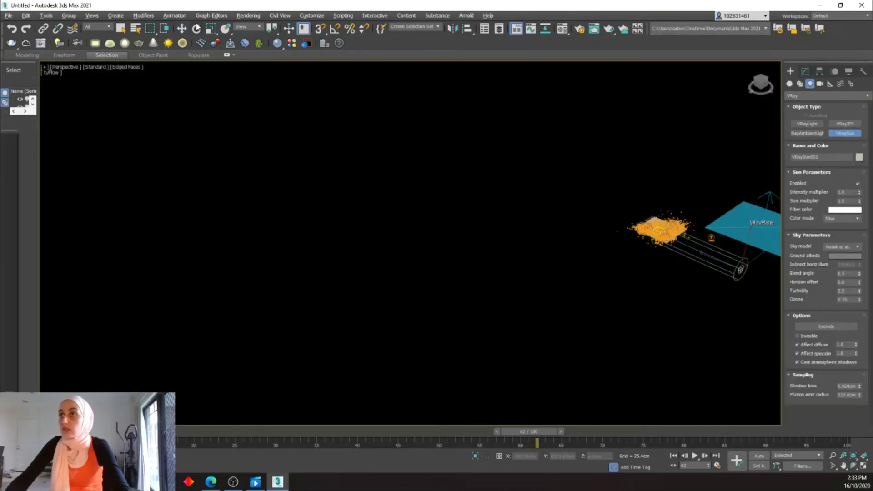
Raise the VRaySun straight up to a height of about 669 cm so it shines down on the slab.
click(181, 29)
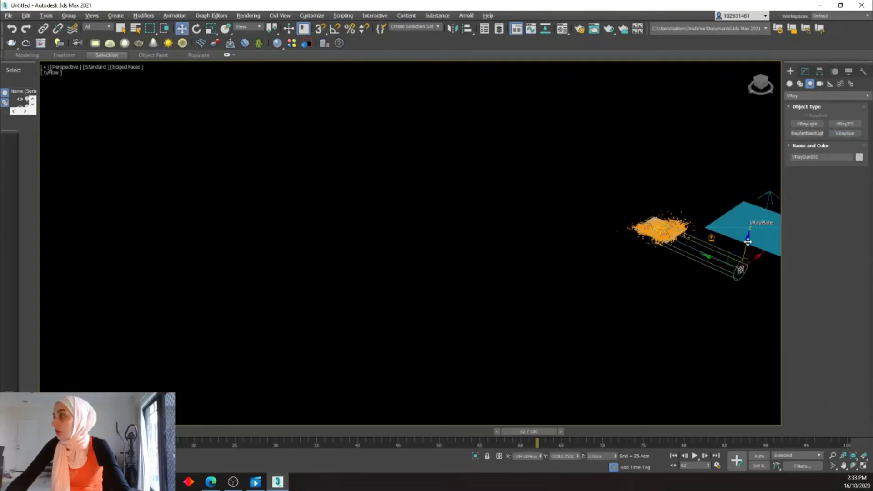
drag(747, 234, 748, 177)
scroll(709, 191, up, 3)
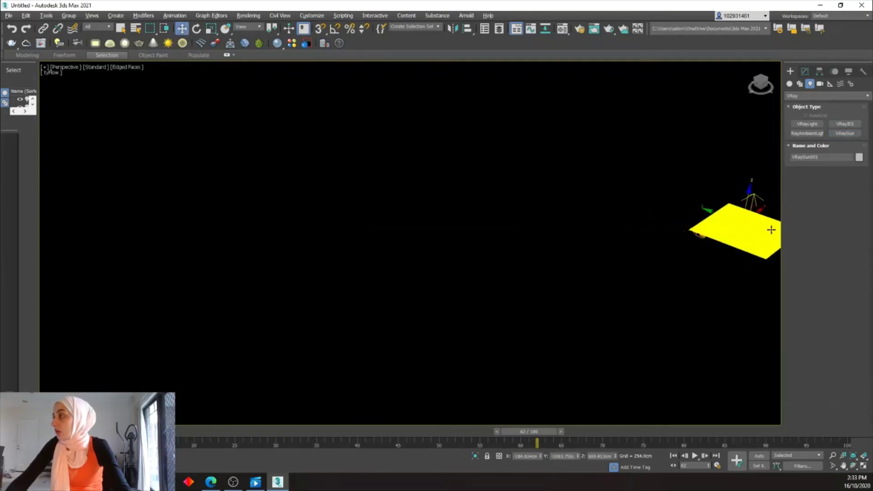
scroll(678, 196, up, 2)
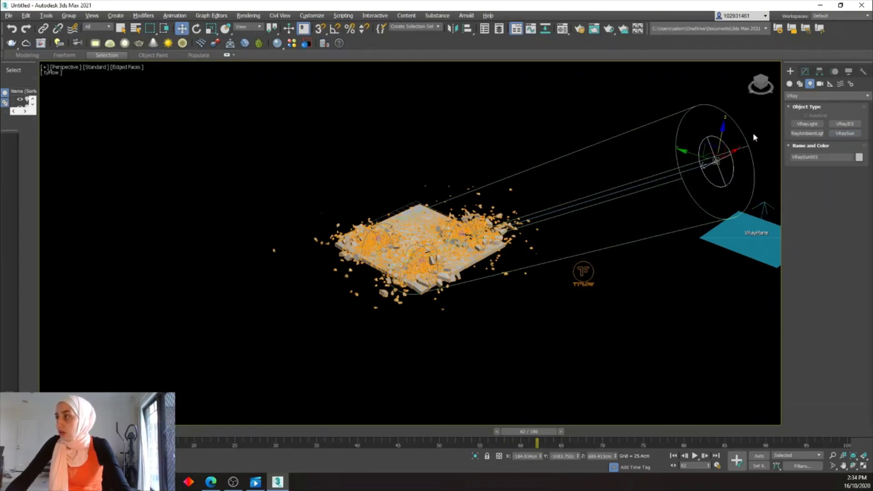
Set the VRaySun's intensity multiplier to 0.5 and deselect the sun.
click(804, 72)
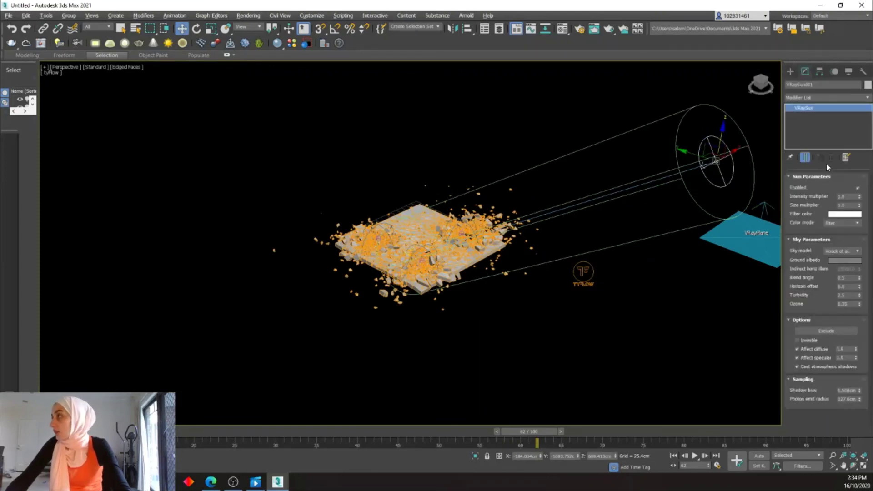
double_click(852, 197)
text(0.5)
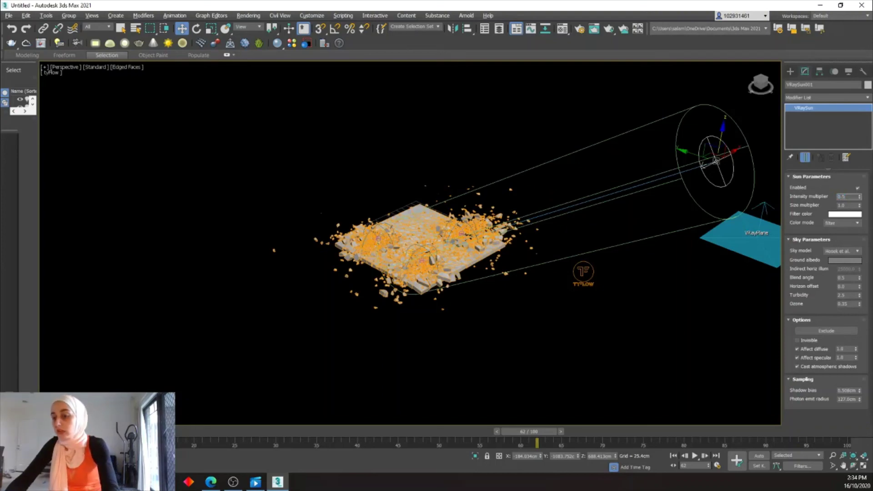
click(310, 86)
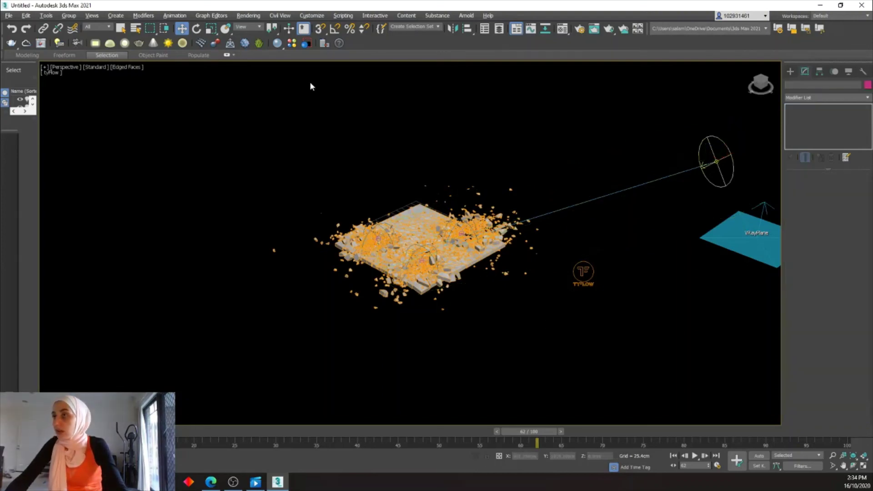
Check the global illumination settings in Render Setup and the environment map and exposure control in Environment and Effects.
click(248, 15)
click(288, 58)
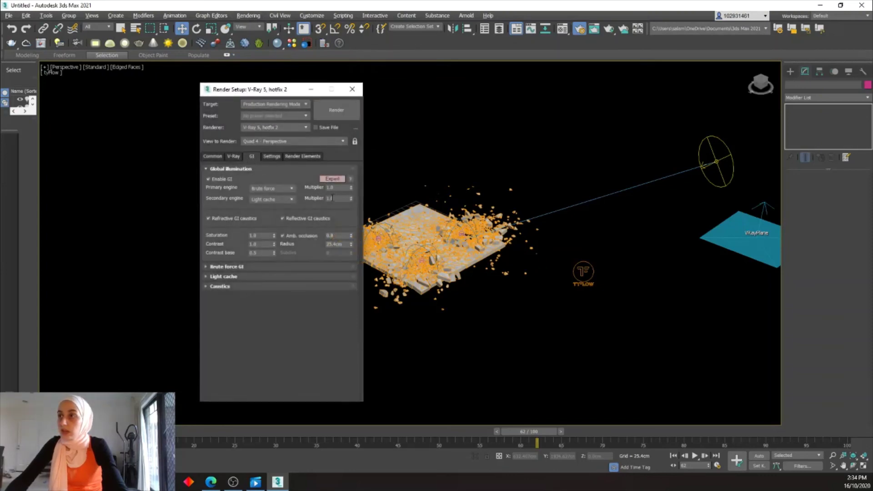
click(352, 89)
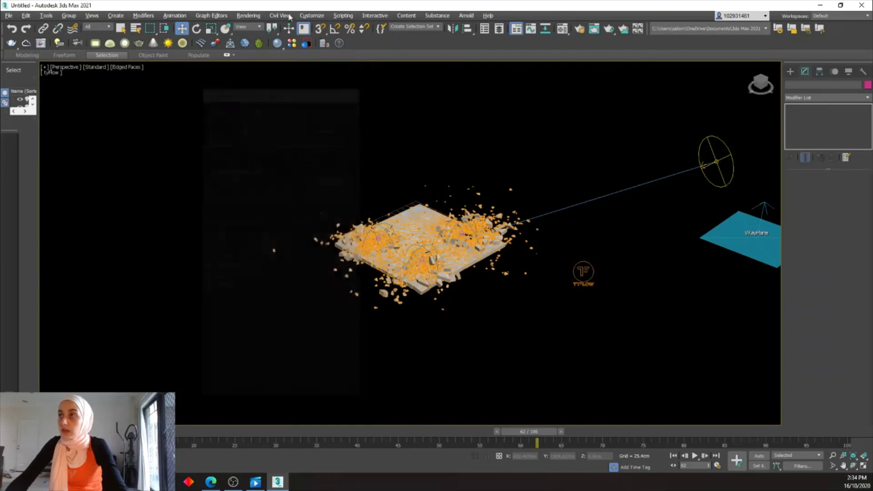
click(248, 16)
click(278, 125)
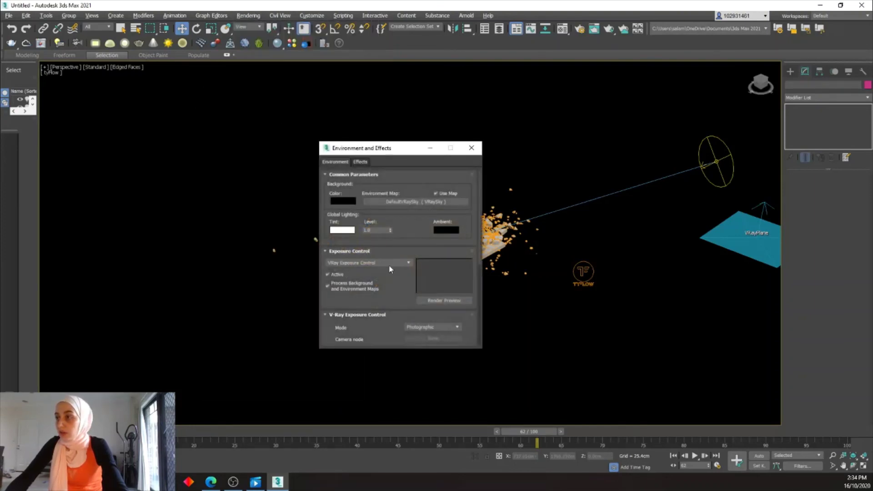
click(472, 147)
Frame the slab closely for rendering and scrub the simulation from its start to frame 48.
alt+middle_drag(475, 146, 458, 179)
scroll(458, 178, up, 5)
scroll(470, 291, down, 3)
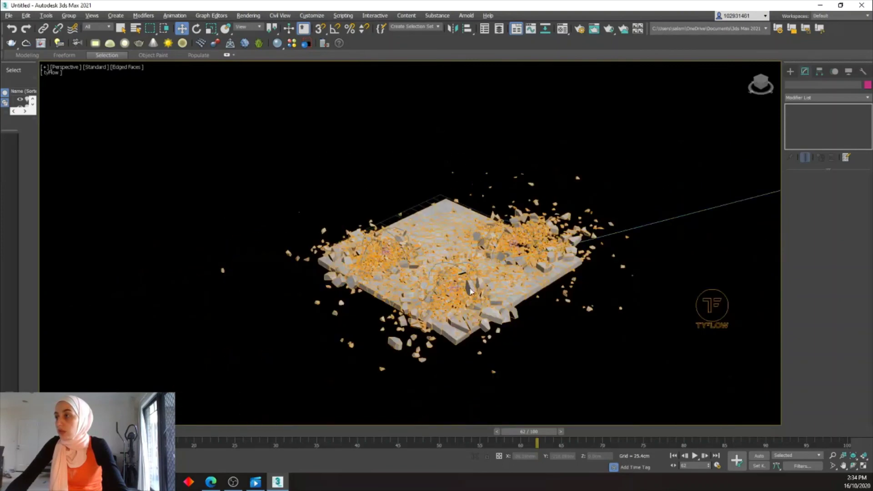
scroll(493, 252, up, 4)
drag(527, 431, 191, 431)
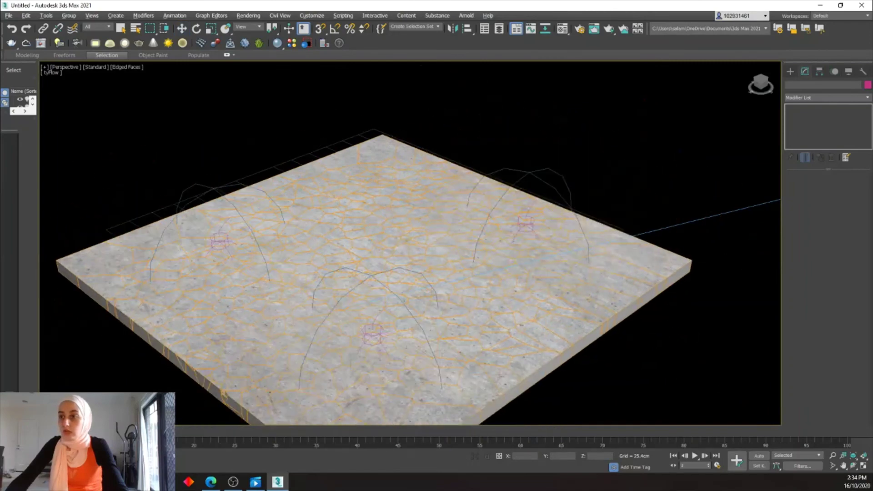
drag(46, 443, 436, 435)
key(w)
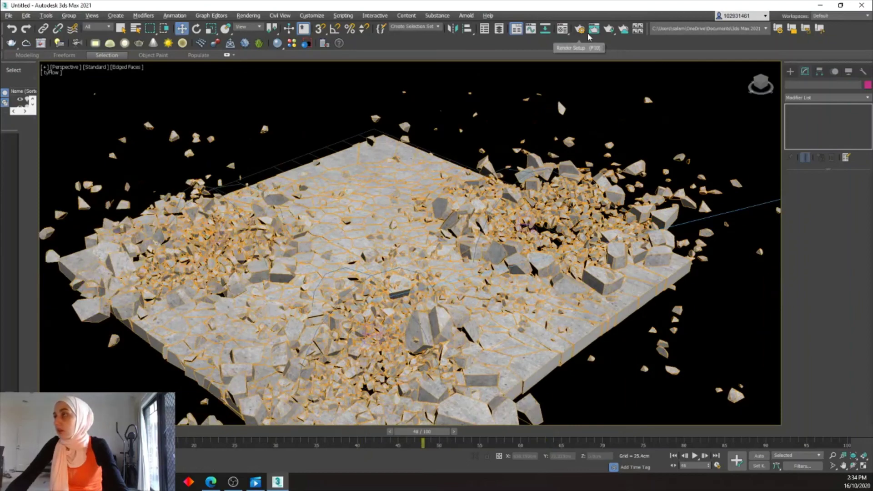
Render the perspective view of the exploding slab with V-Ray and bring the whole frame buffer window into view.
click(248, 16)
click(250, 28)
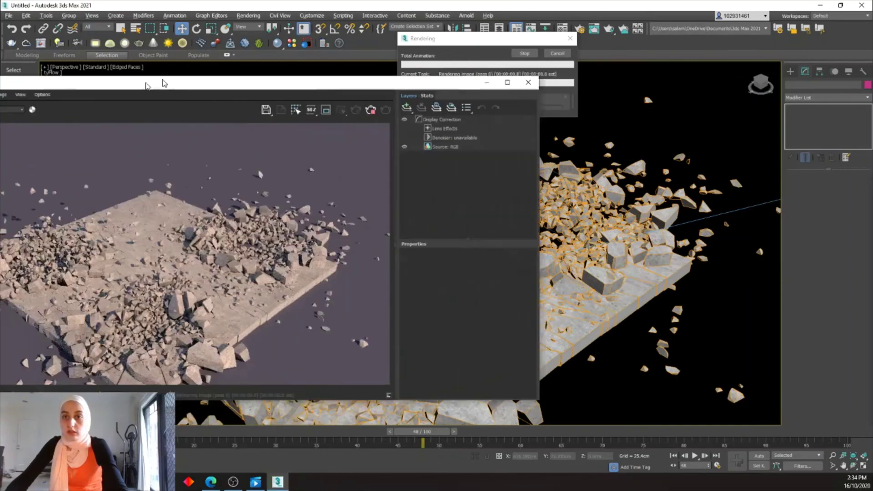
drag(164, 83, 393, 64)
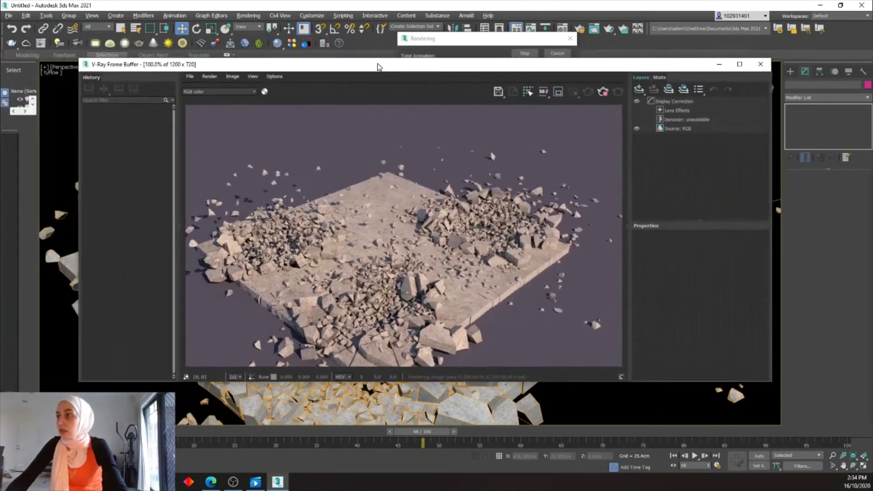